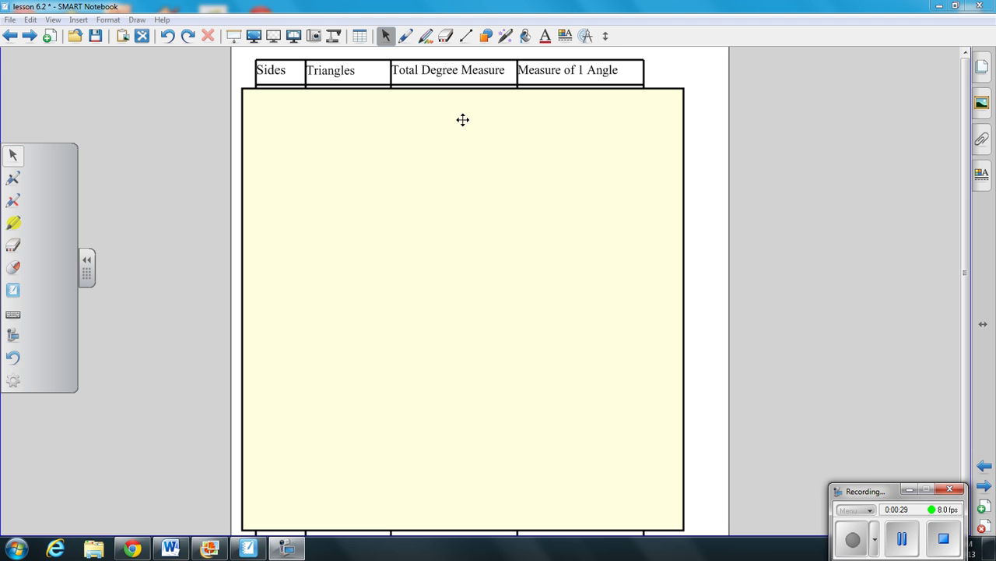
# - Slide the yellow cover down to reveal the first chart rows, restoring it with Undo each time
pyautogui.moveTo(457, 111); pyautogui.dragTo(457, 167)
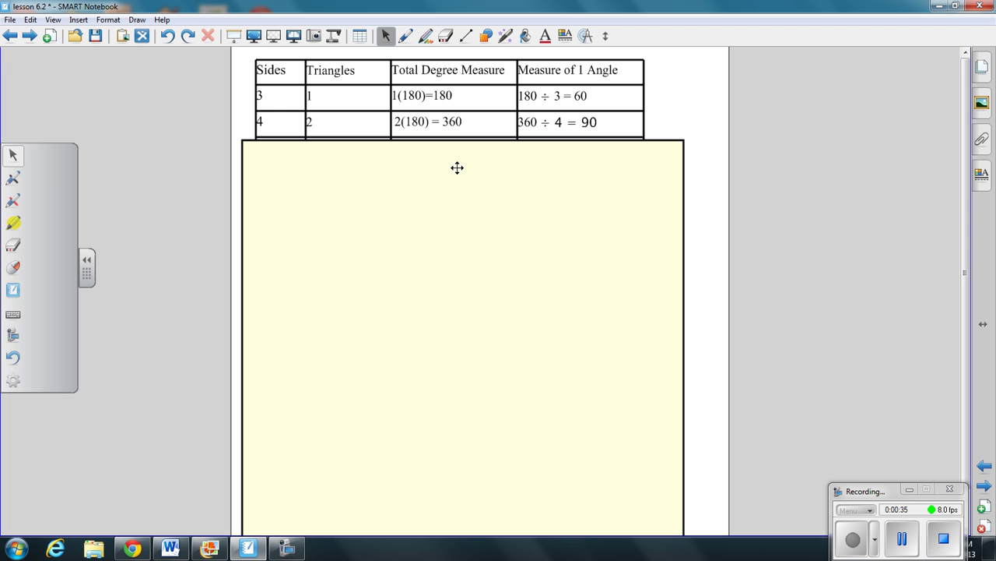
pyautogui.press('Delete')
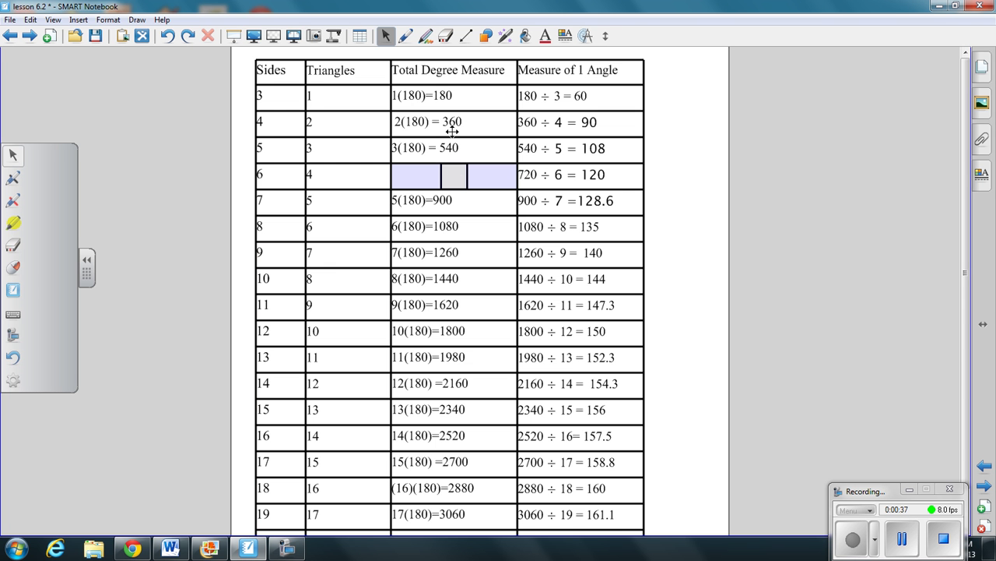
pyautogui.click(168, 36)
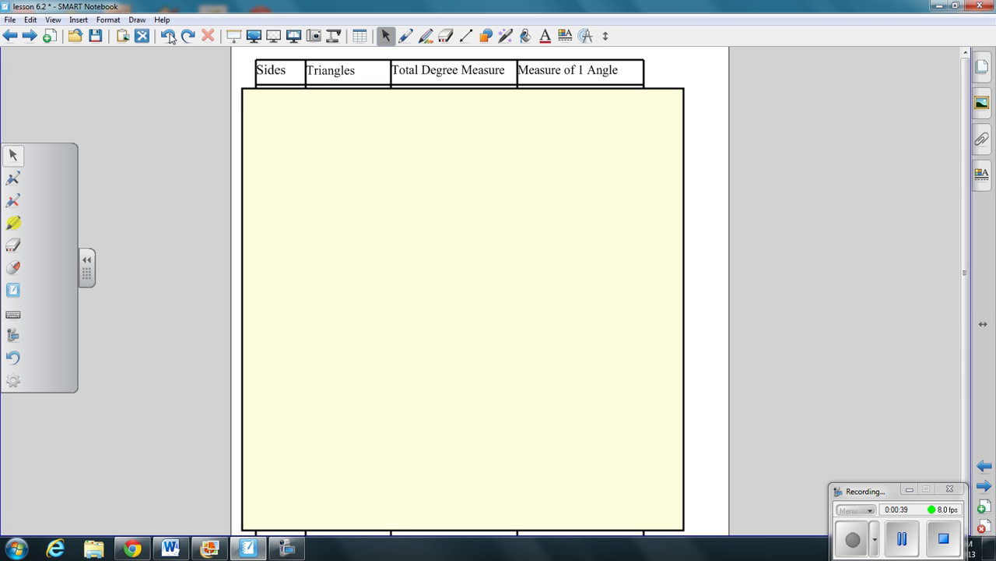
pyautogui.moveTo(429, 107); pyautogui.dragTo(425, 191)
pyautogui.press('Delete')
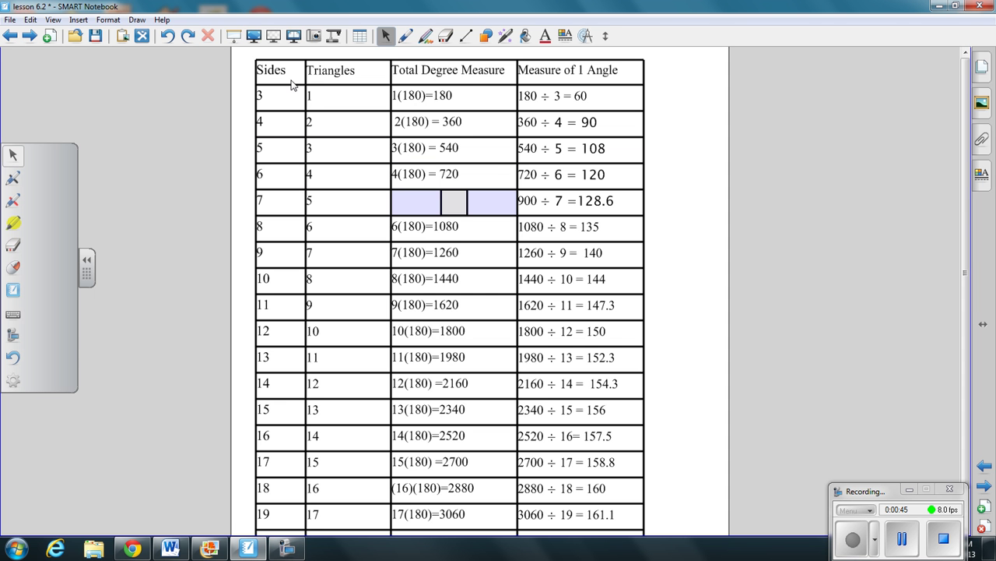
pyautogui.click(168, 35)
pyautogui.moveTo(432, 236); pyautogui.dragTo(426, 300)
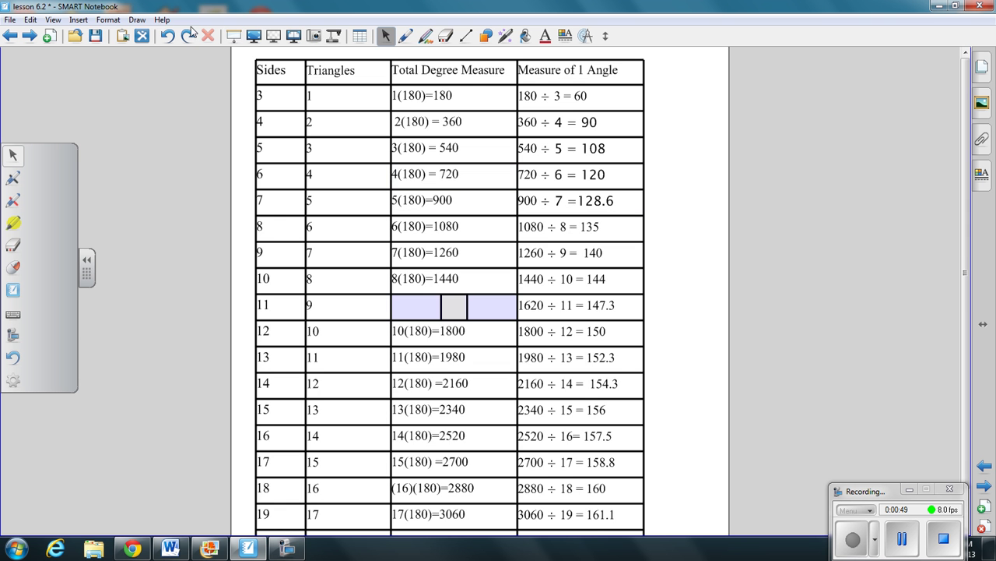
pyautogui.click(167, 35)
# - Drag the yellow cover off the right side of the page, exposing the full 3–20-sided table
pyautogui.moveTo(324, 91)
pyautogui.mouseDown()
pyautogui.moveTo(594, 147)
pyautogui.moveTo(853, 257)
pyautogui.mouseUp()
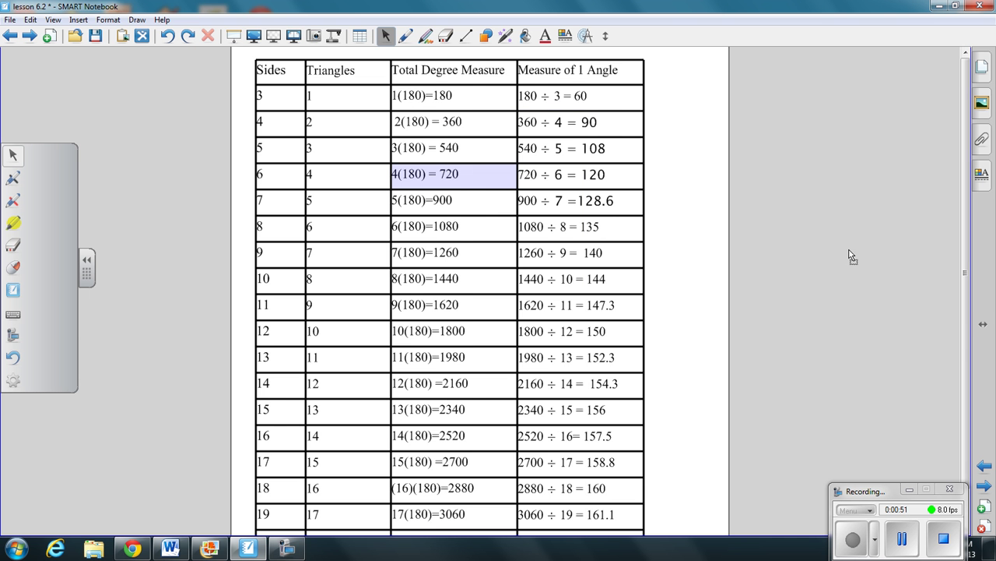
pyautogui.scroll(-3, 853, 257)
pyautogui.scroll(3, 953, 234)
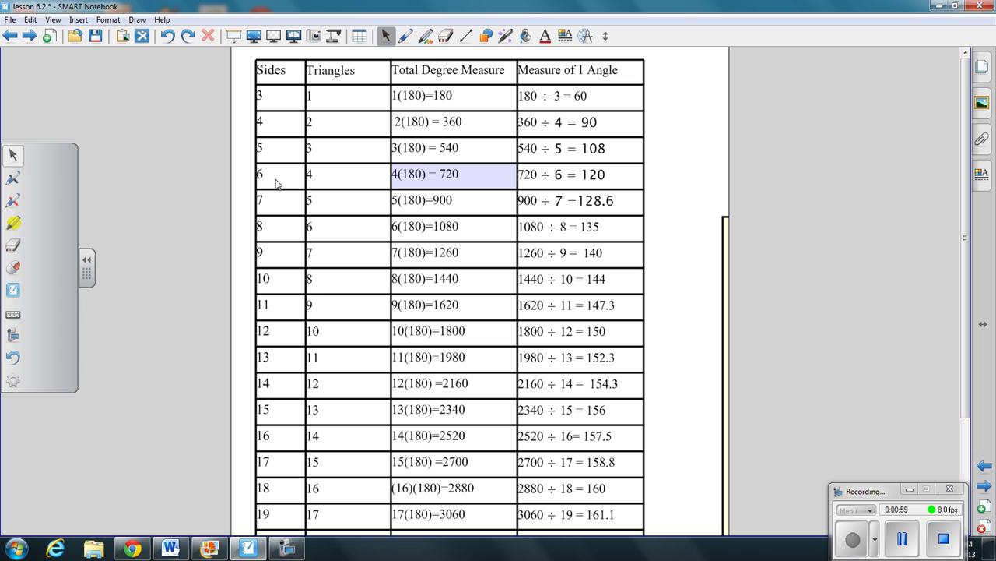
# - Choose the yellow highlighter and mark rows 6 (6, 720, 120) and 7 (7, 900, 128.6)
pyautogui.click(426, 39)
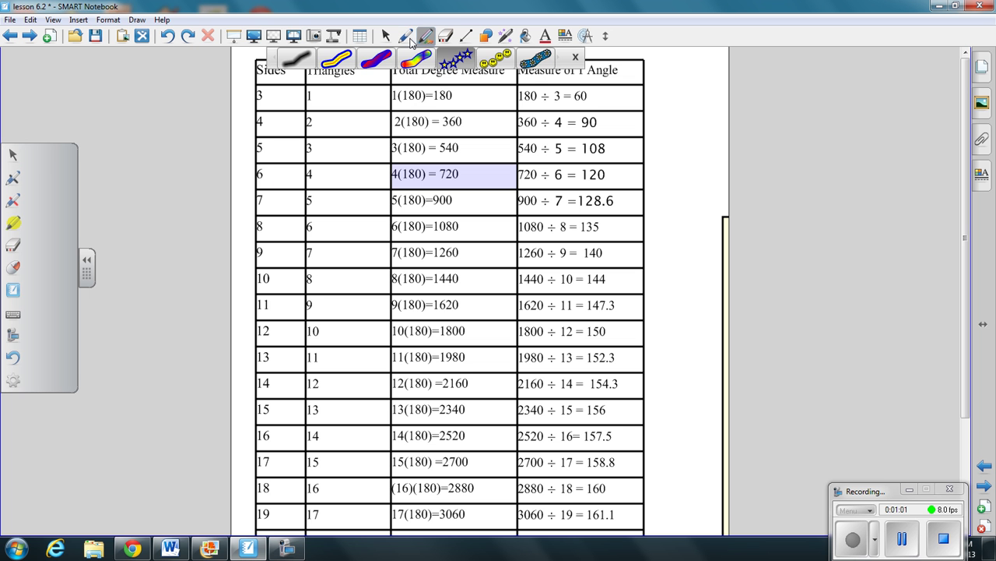
pyautogui.click(406, 37)
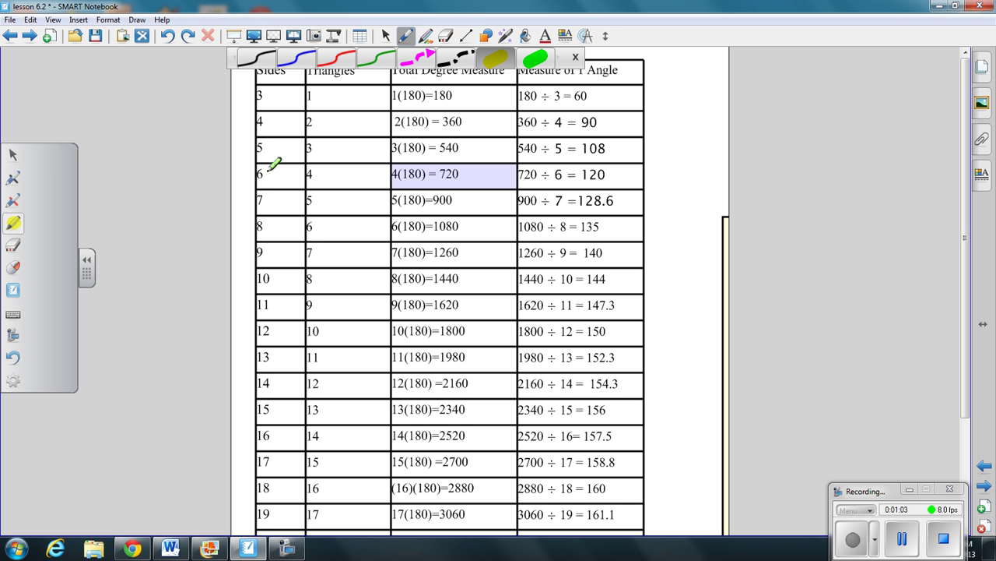
pyautogui.moveTo(265, 173); pyautogui.dragTo(271, 188)
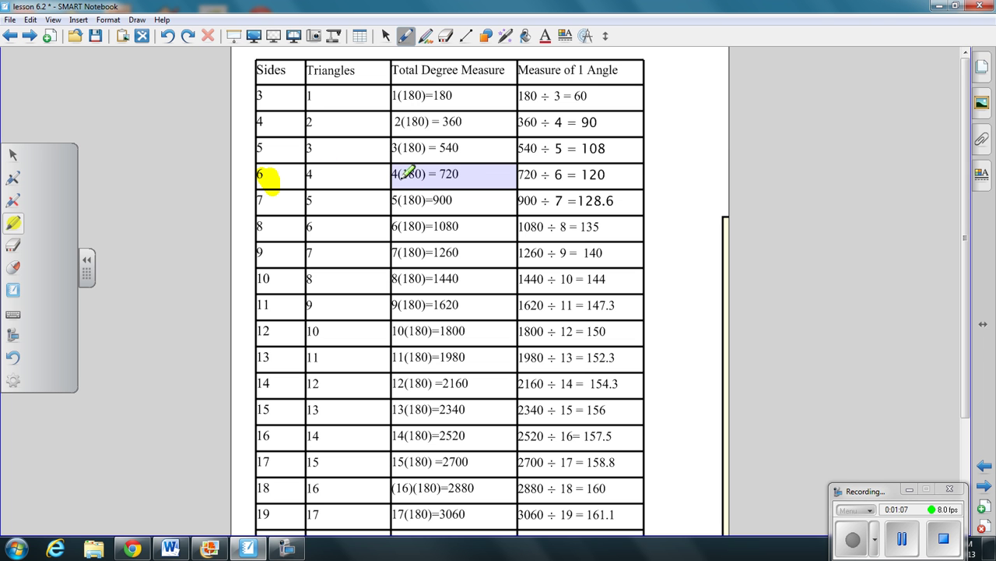
pyautogui.moveTo(394, 174); pyautogui.dragTo(467, 174)
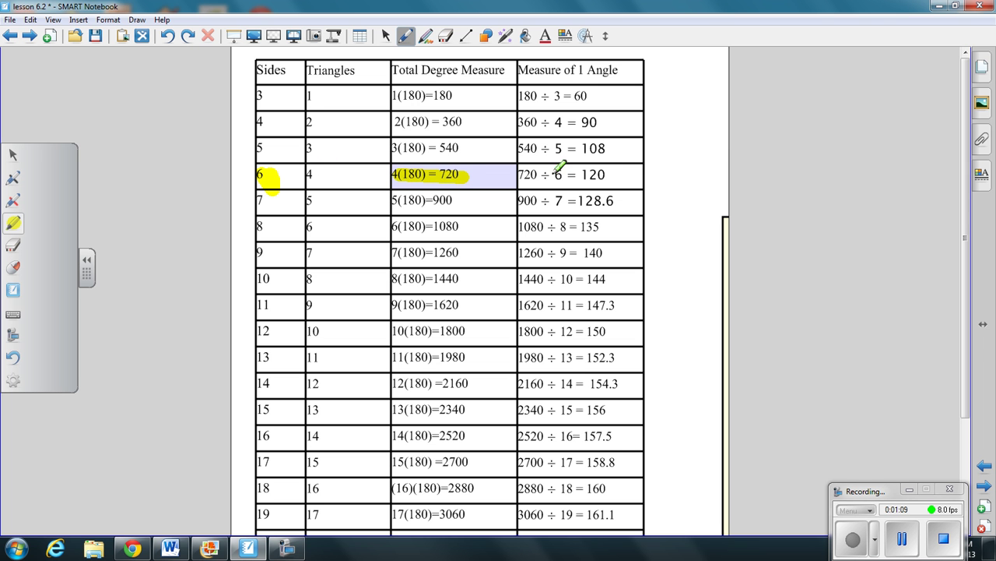
pyautogui.moveTo(580, 174); pyautogui.dragTo(612, 173)
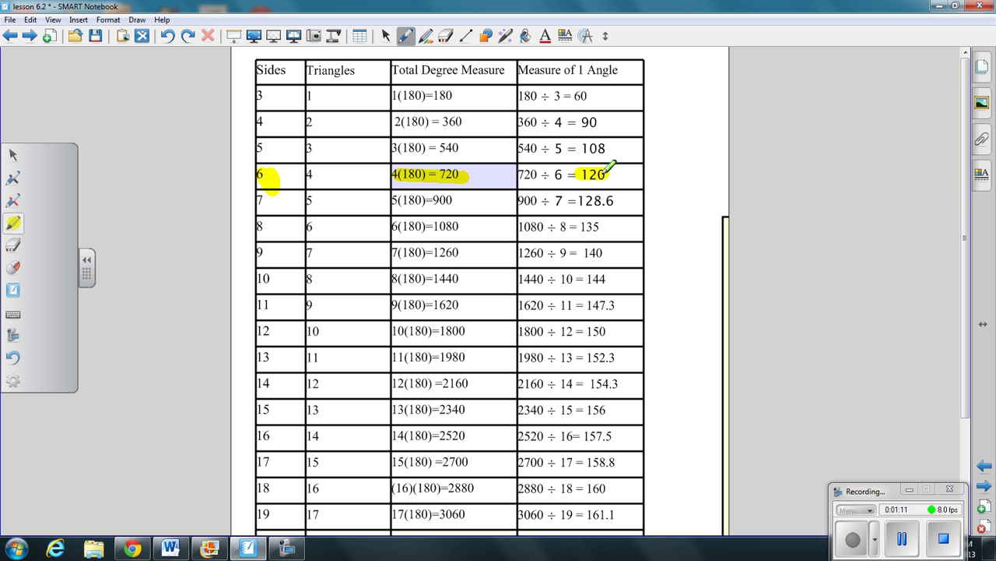
pyautogui.moveTo(255, 200); pyautogui.dragTo(266, 196)
pyautogui.moveTo(413, 206); pyautogui.dragTo(471, 207)
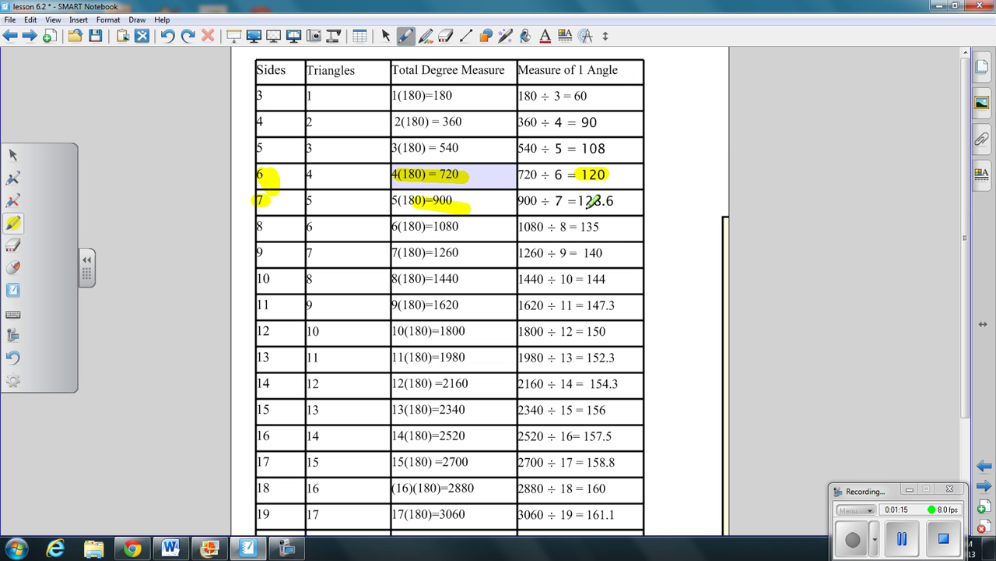
pyautogui.moveTo(579, 201); pyautogui.dragTo(617, 201)
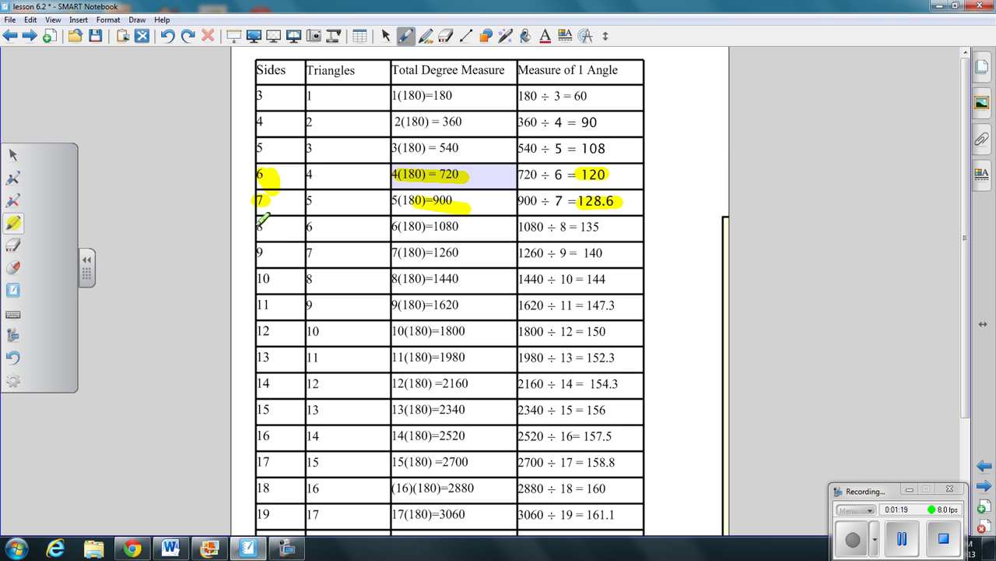
# - Highlight rows 8 (8, 1080, 135) and 9 (9, 1260, 140) of the chart
pyautogui.moveTo(254, 222); pyautogui.dragTo(263, 228)
pyautogui.moveTo(433, 228); pyautogui.dragTo(471, 226)
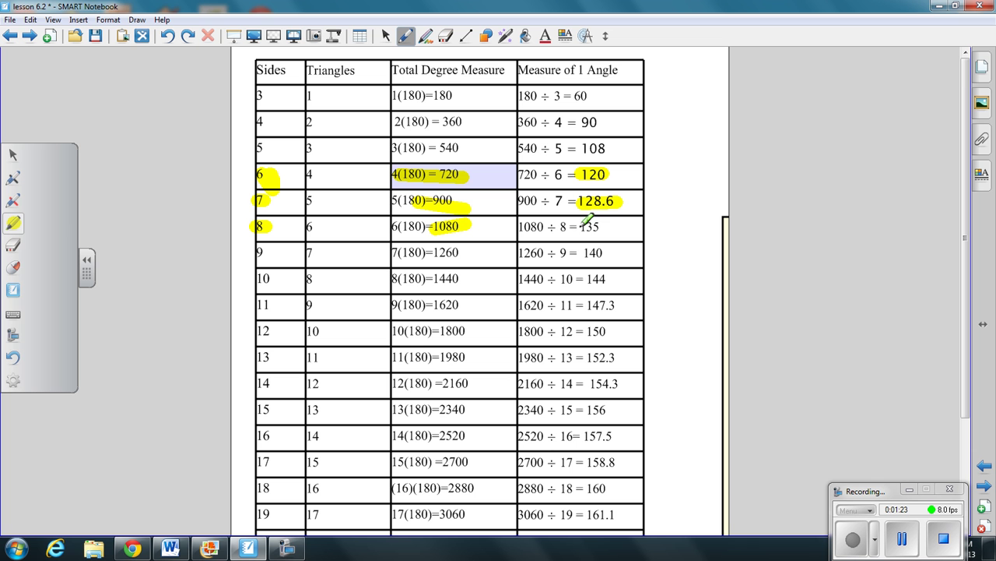
pyautogui.moveTo(581, 225); pyautogui.dragTo(605, 225)
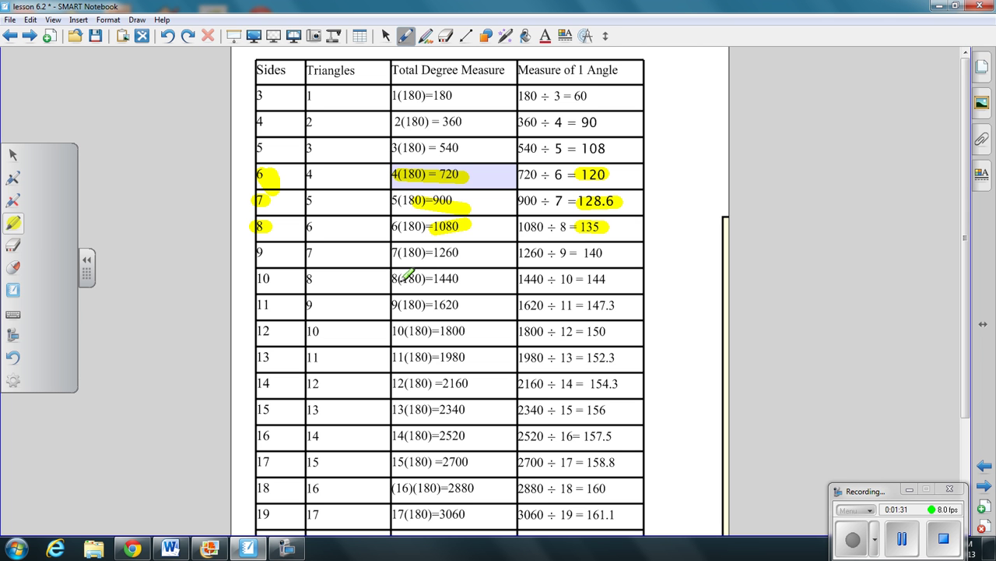
pyautogui.moveTo(257, 250); pyautogui.dragTo(274, 248)
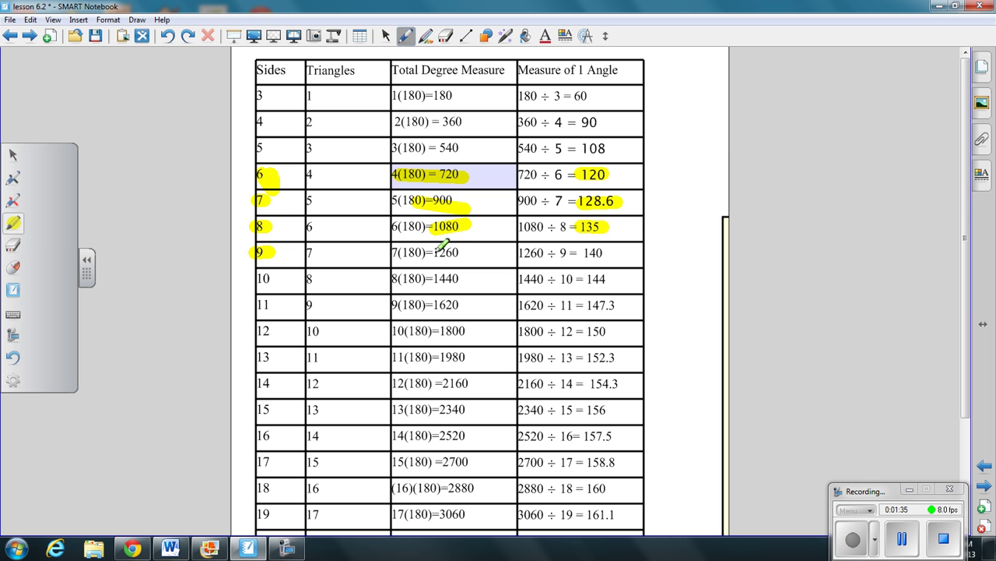
pyautogui.moveTo(428, 251); pyautogui.dragTo(469, 251)
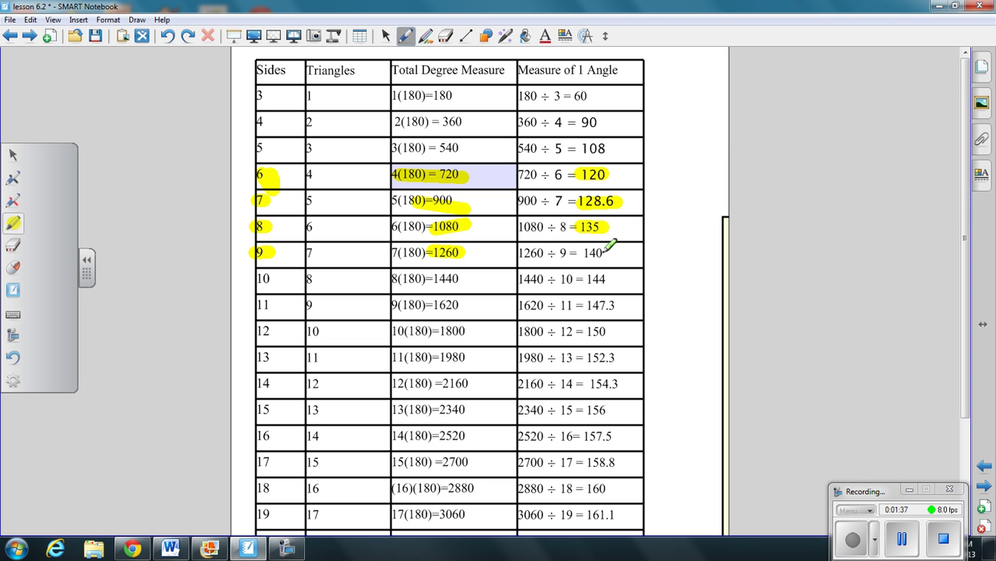
pyautogui.moveTo(580, 252); pyautogui.dragTo(609, 253)
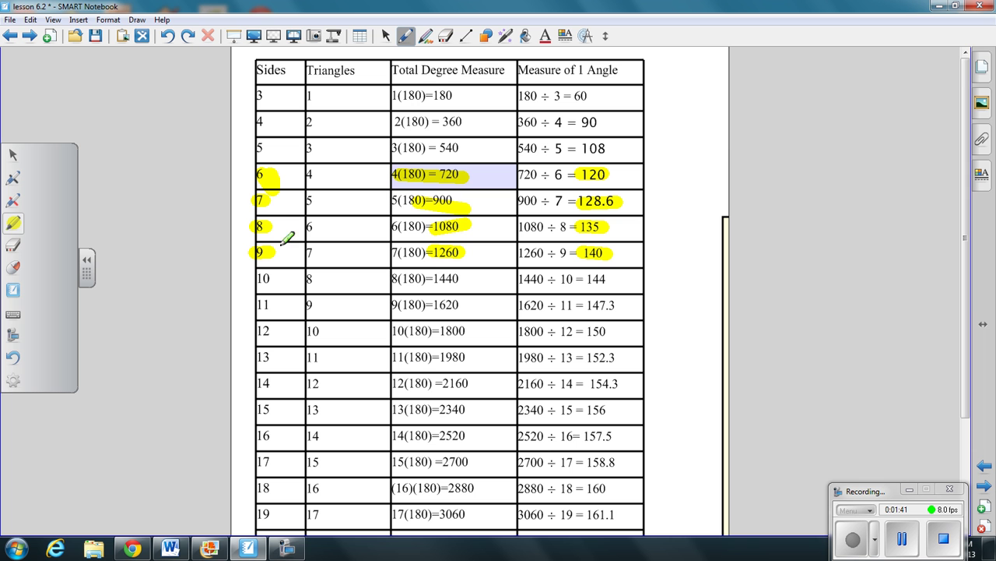
# - Highlight rows 10 (10, 1440, 144) and 11 (11, 1620, 147.3) of the chart
pyautogui.moveTo(254, 277); pyautogui.dragTo(273, 278)
pyautogui.moveTo(432, 278); pyautogui.dragTo(467, 278)
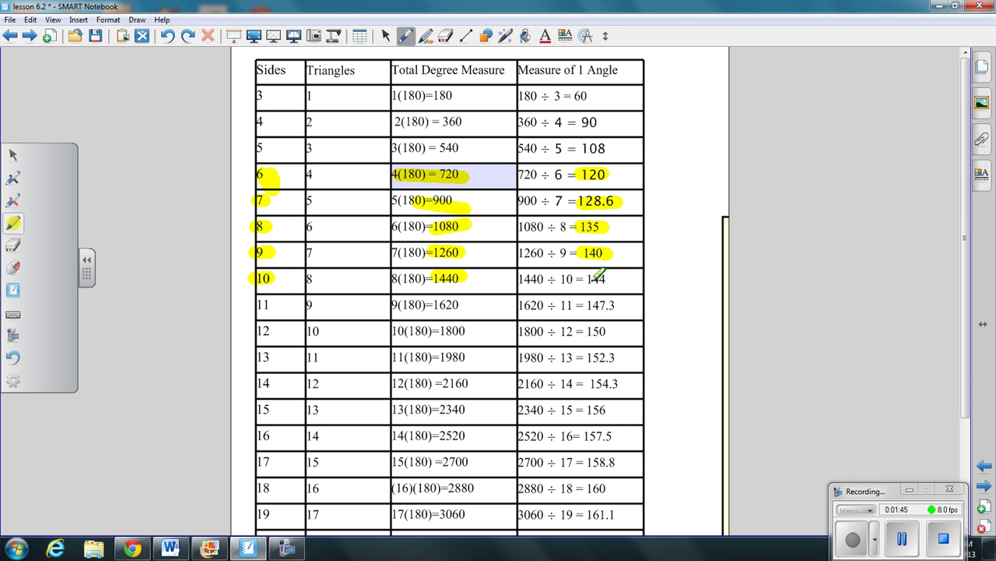
pyautogui.moveTo(585, 279); pyautogui.dragTo(614, 279)
pyautogui.moveTo(254, 305); pyautogui.dragTo(274, 305)
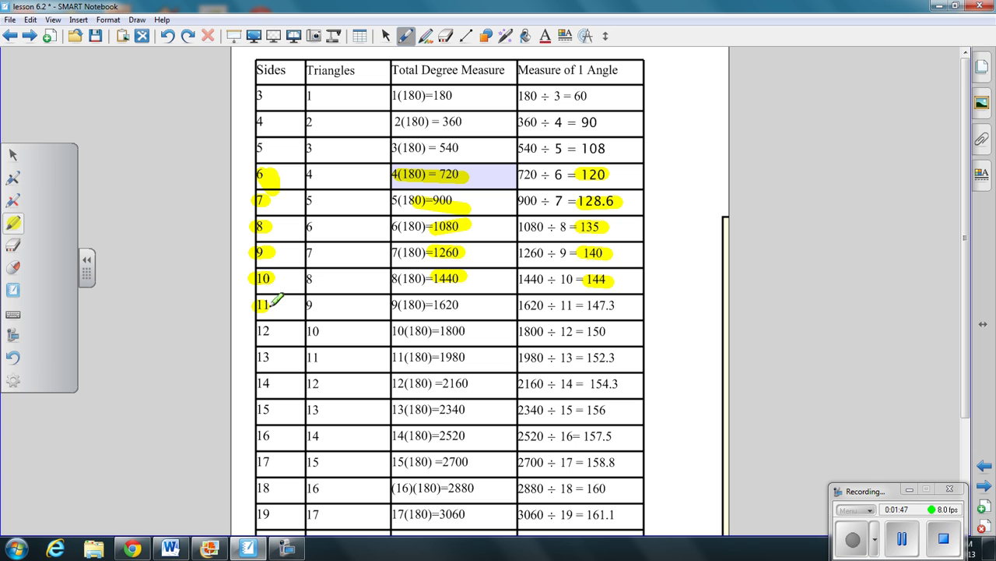
pyautogui.moveTo(432, 304); pyautogui.dragTo(460, 303)
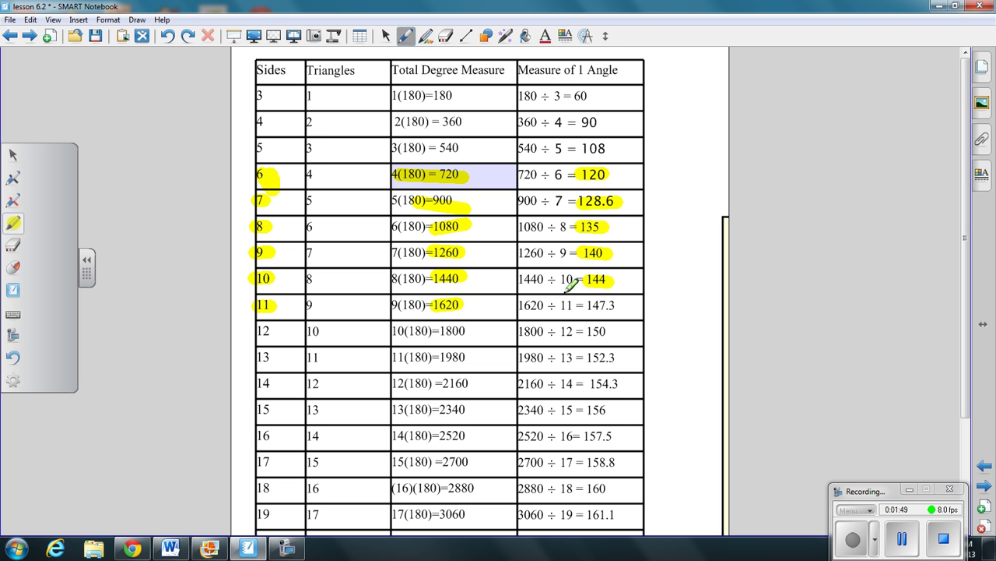
pyautogui.moveTo(583, 304); pyautogui.dragTo(619, 302)
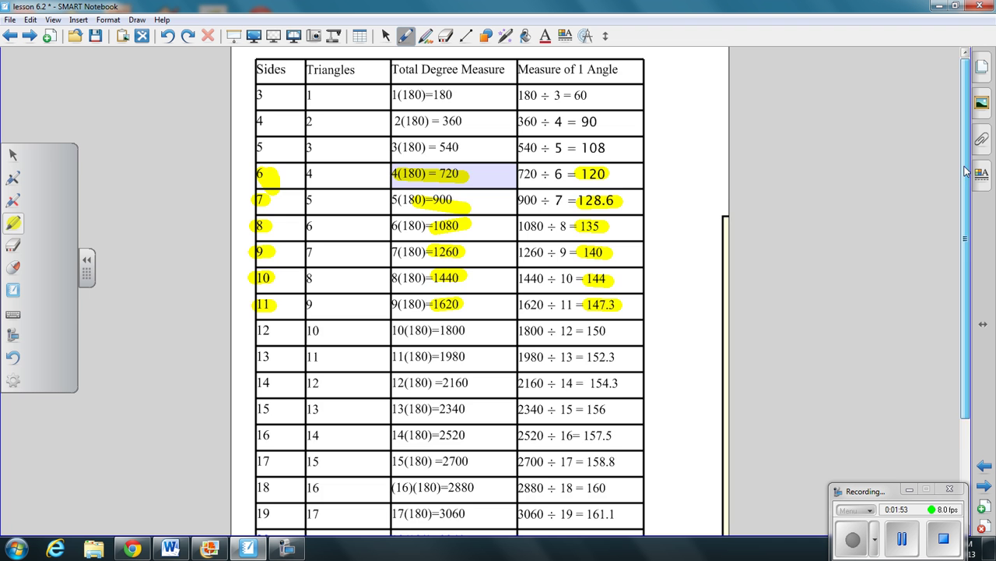
# - Highlight rows 12 (12, 1800, 150) and 13 (13, 1980, 152.3) of the chart
pyautogui.moveTo(966, 166); pyautogui.dragTo(974, 232)
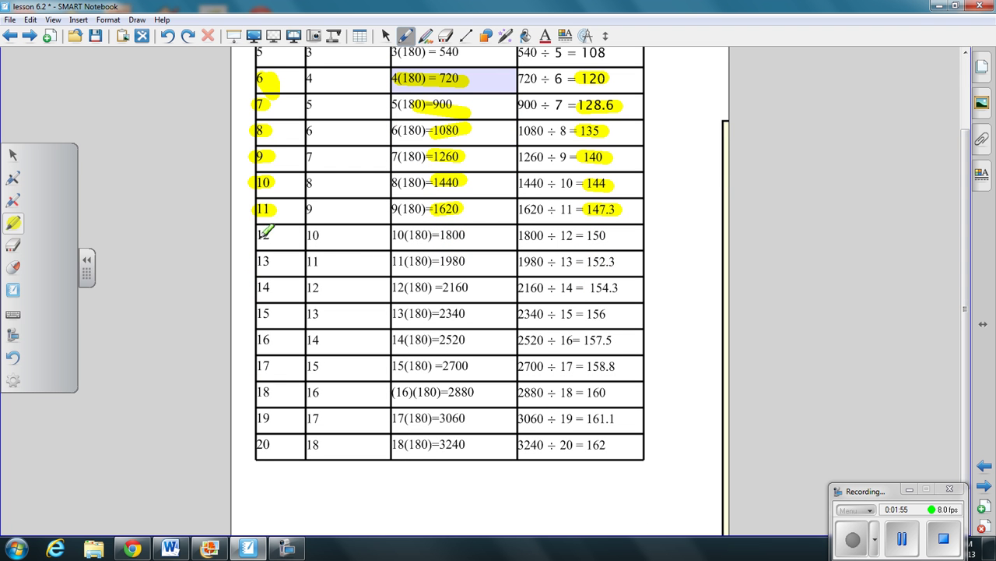
pyautogui.moveTo(257, 235); pyautogui.dragTo(272, 234)
pyautogui.moveTo(436, 234); pyautogui.dragTo(477, 235)
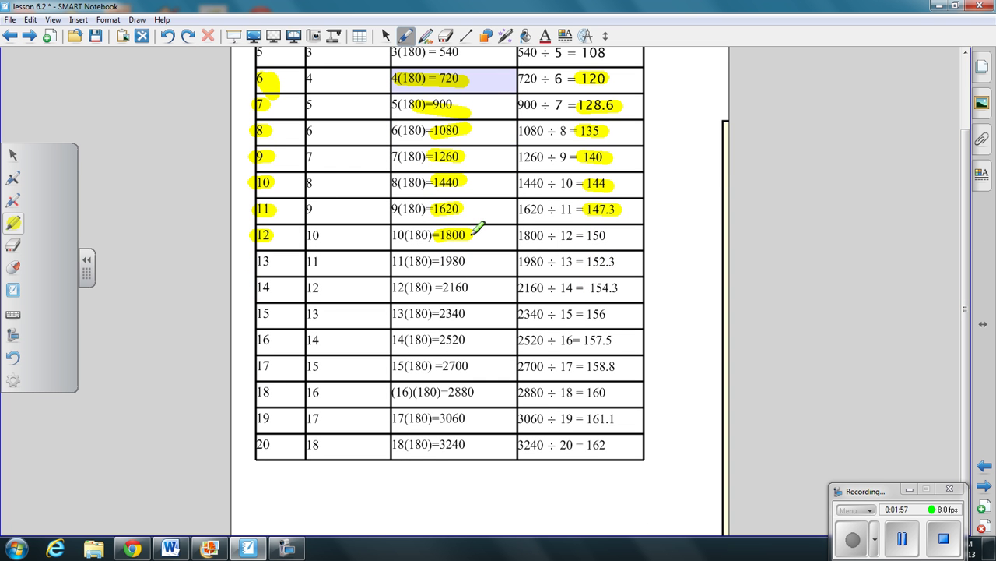
pyautogui.moveTo(579, 235); pyautogui.dragTo(605, 234)
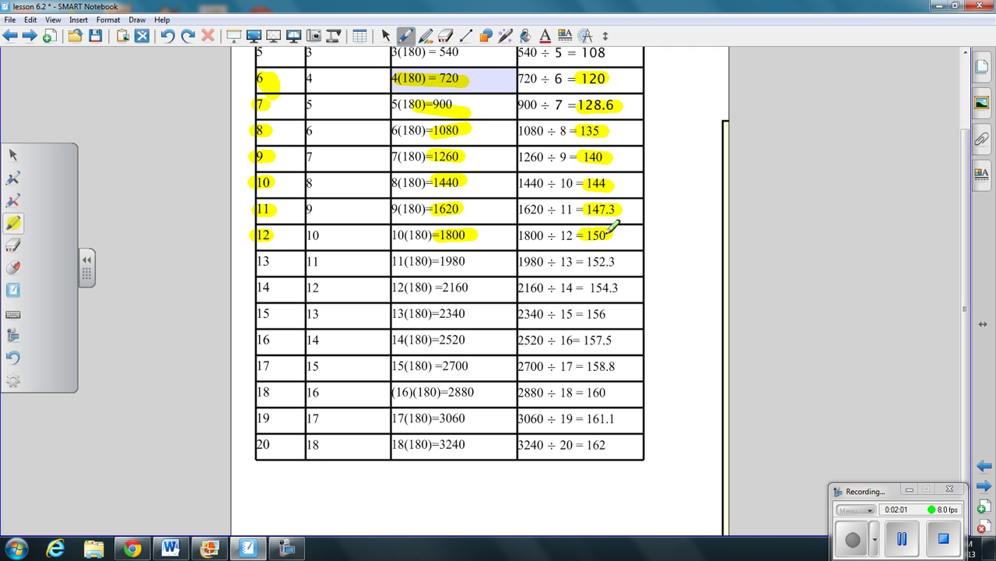
pyautogui.moveTo(257, 261); pyautogui.dragTo(272, 260)
pyautogui.moveTo(438, 260); pyautogui.dragTo(467, 259)
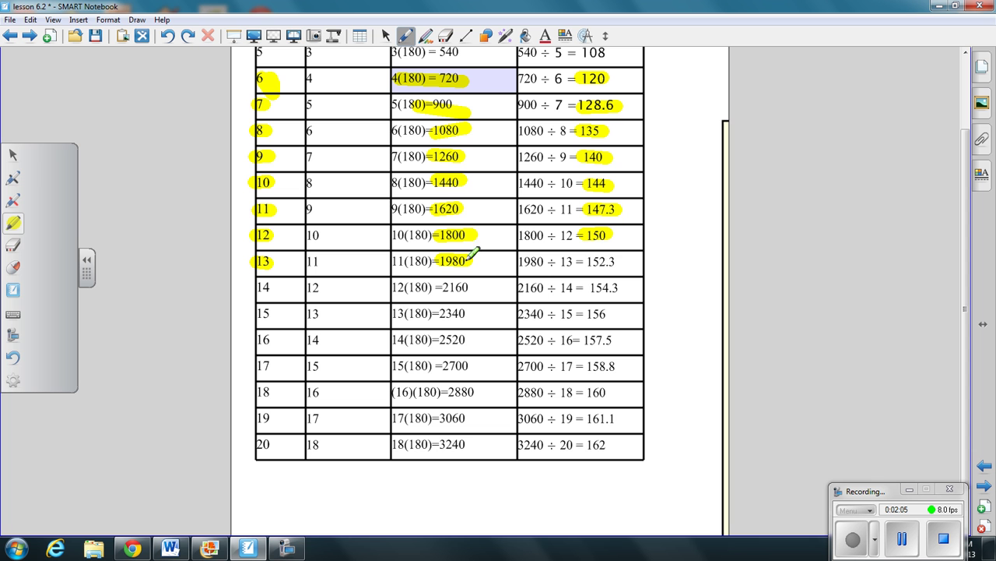
pyautogui.moveTo(585, 261); pyautogui.dragTo(619, 261)
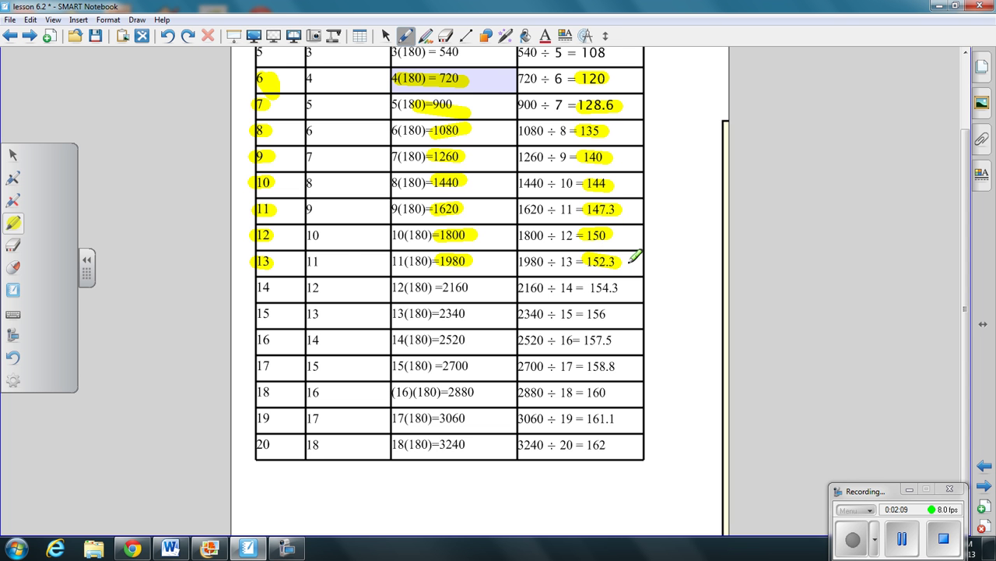
# - Highlight rows 14 (14, 2160, 154.3) and 15 (15, 2340, 156) of the chart
pyautogui.moveTo(257, 286); pyautogui.dragTo(272, 290)
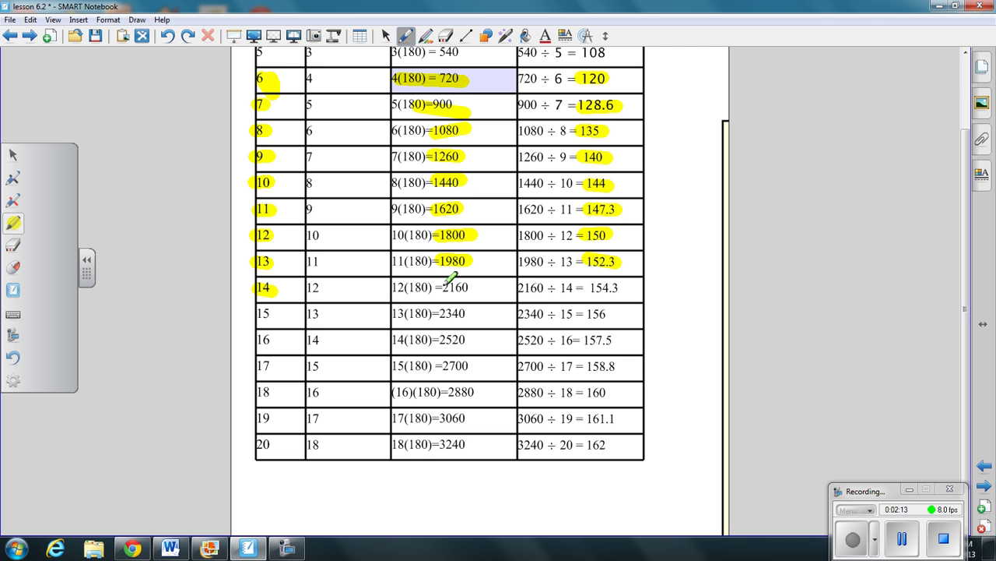
pyautogui.moveTo(438, 286); pyautogui.dragTo(475, 286)
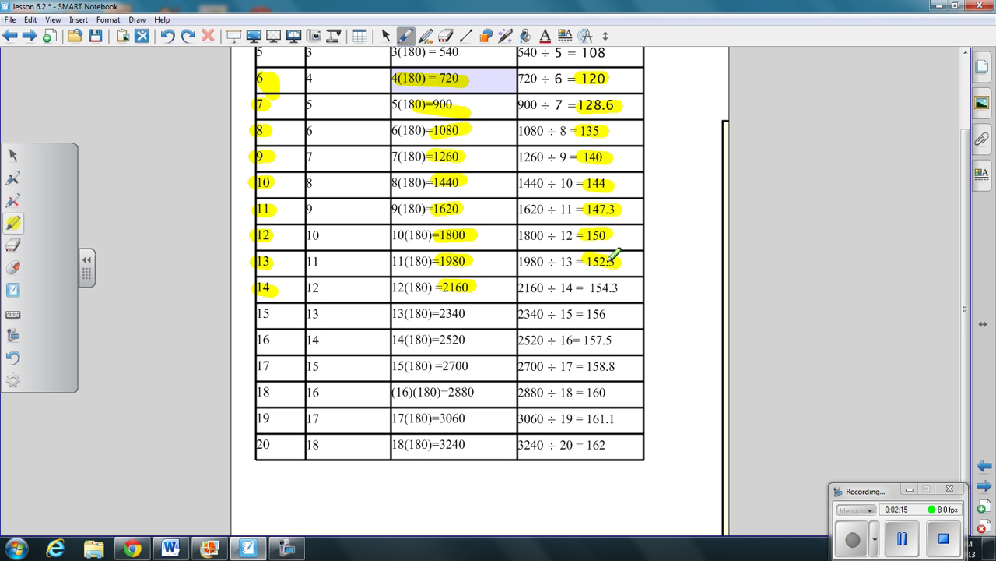
pyautogui.moveTo(587, 287); pyautogui.dragTo(618, 288)
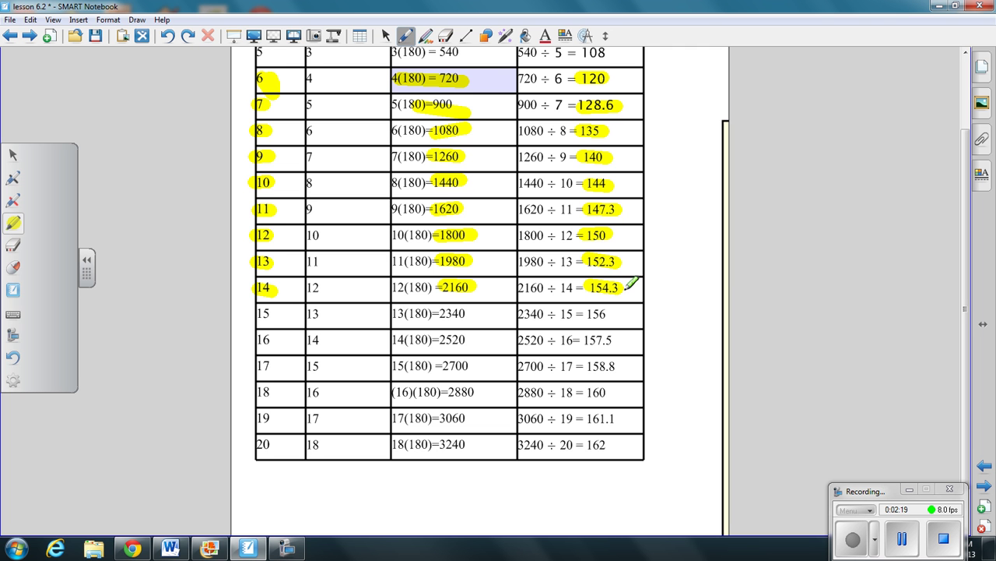
pyautogui.moveTo(258, 313); pyautogui.dragTo(278, 313)
pyautogui.moveTo(436, 313); pyautogui.dragTo(470, 310)
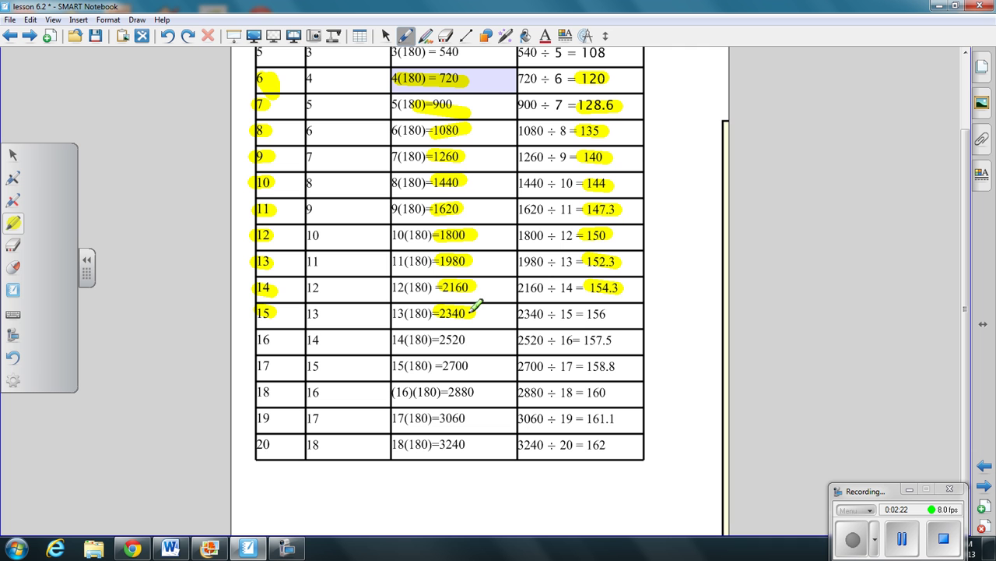
pyautogui.moveTo(586, 313); pyautogui.dragTo(607, 312)
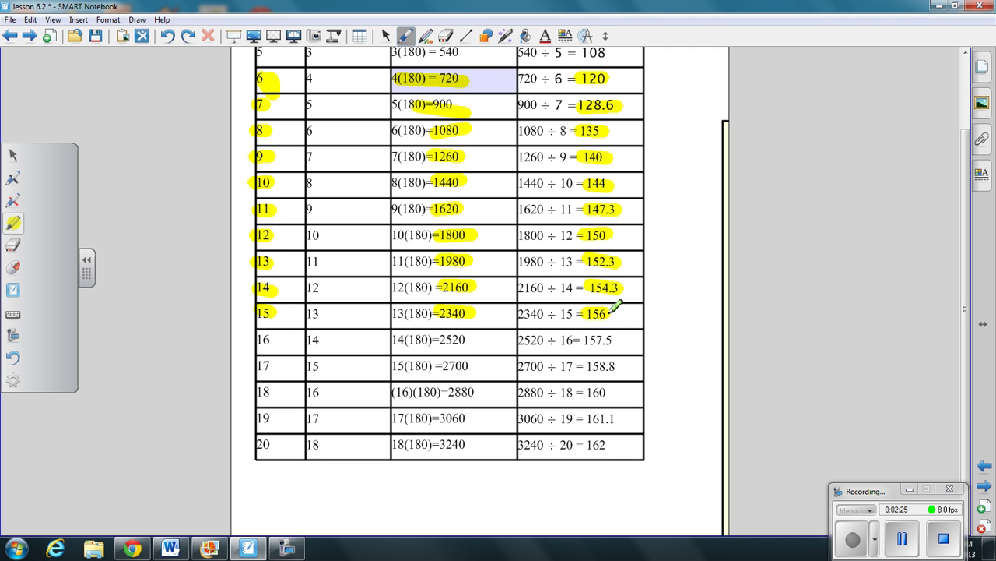
# - Highlight row 16 (16, 2520, 157.5), then the 17 and its 2700 total
pyautogui.moveTo(246, 339); pyautogui.dragTo(278, 336)
pyautogui.moveTo(436, 340); pyautogui.dragTo(468, 337)
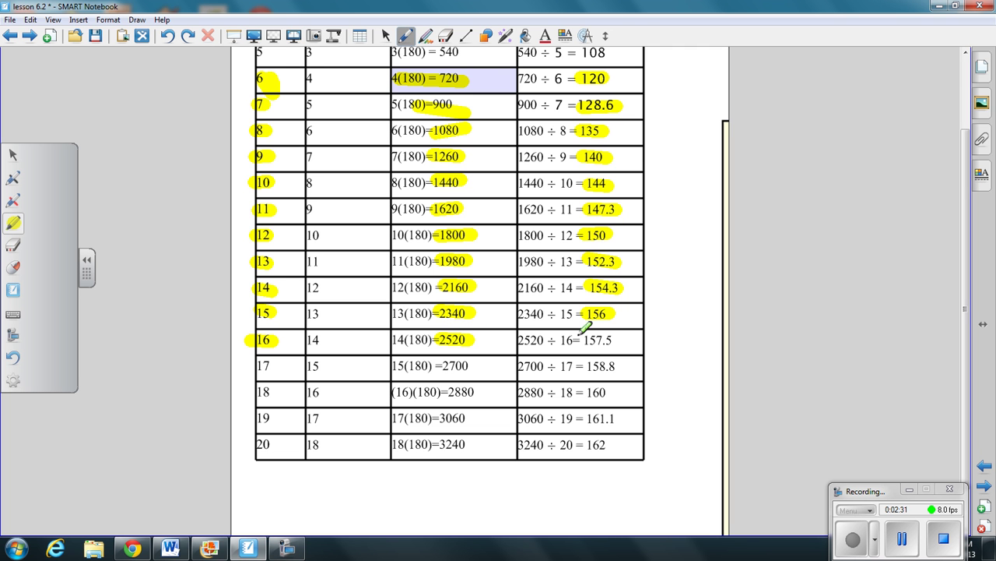
pyautogui.moveTo(583, 341); pyautogui.dragTo(612, 340)
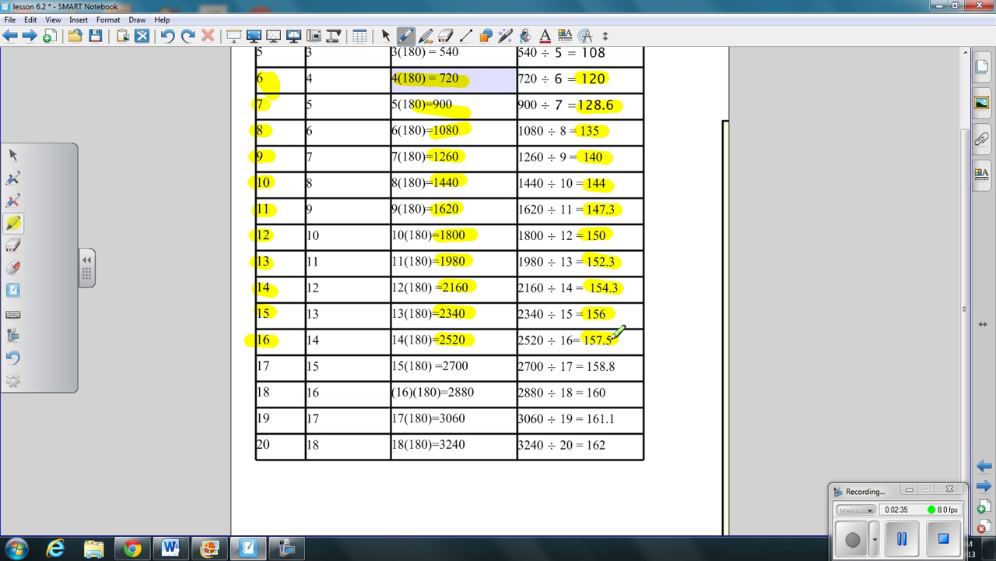
pyautogui.moveTo(254, 366); pyautogui.dragTo(274, 360)
pyautogui.moveTo(440, 365); pyautogui.dragTo(484, 358)
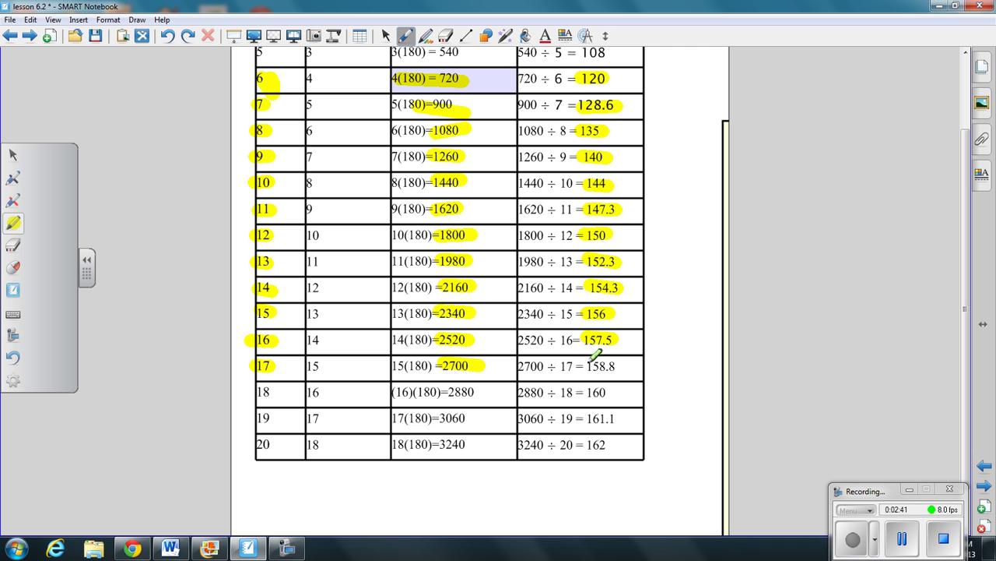
# - Highlight the 158.8 angle for 17 sides and row 18 (18, 2880, 160)
pyautogui.moveTo(586, 366); pyautogui.dragTo(614, 362)
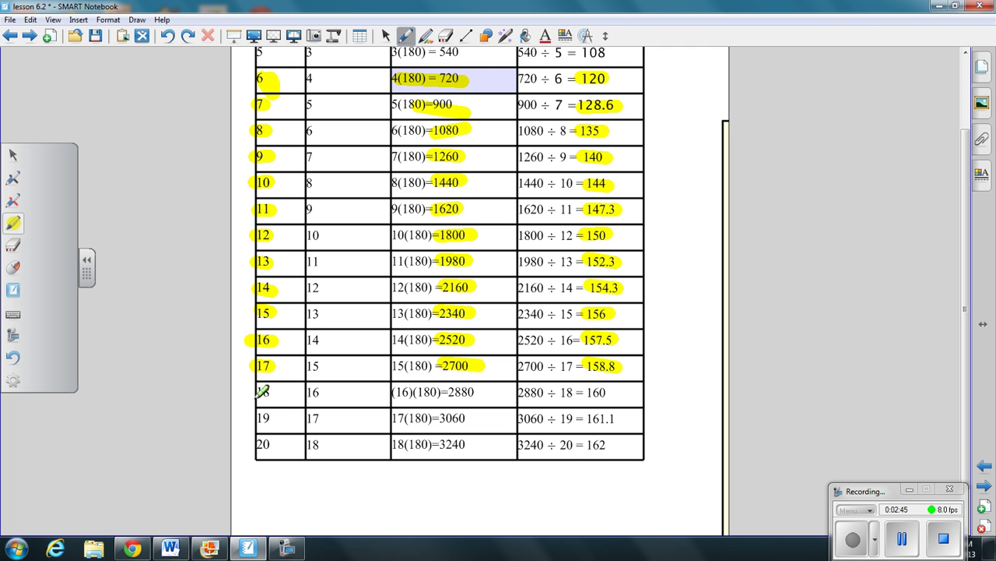
pyautogui.moveTo(250, 392); pyautogui.dragTo(277, 390)
pyautogui.moveTo(443, 391); pyautogui.dragTo(479, 391)
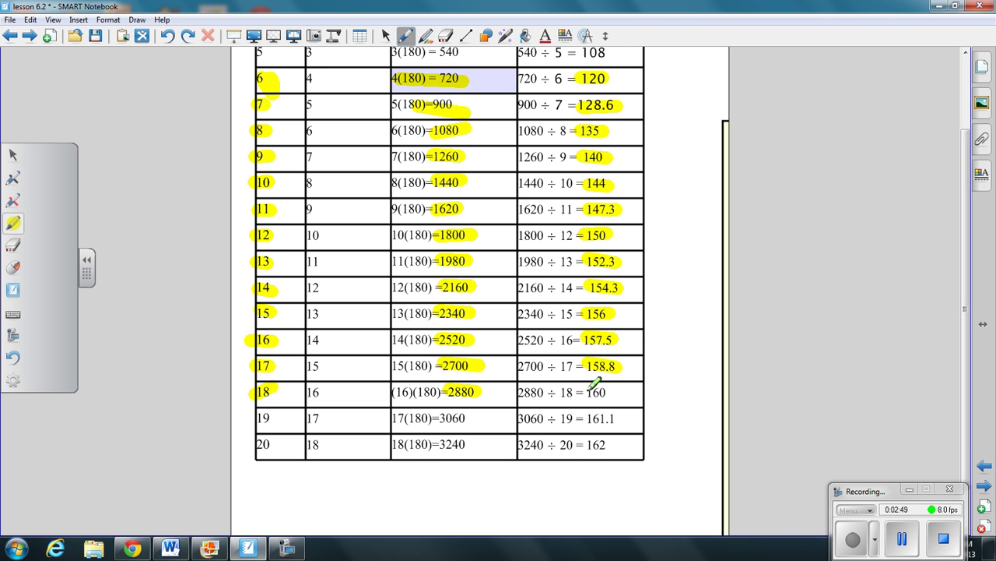
pyautogui.moveTo(584, 391); pyautogui.dragTo(612, 391)
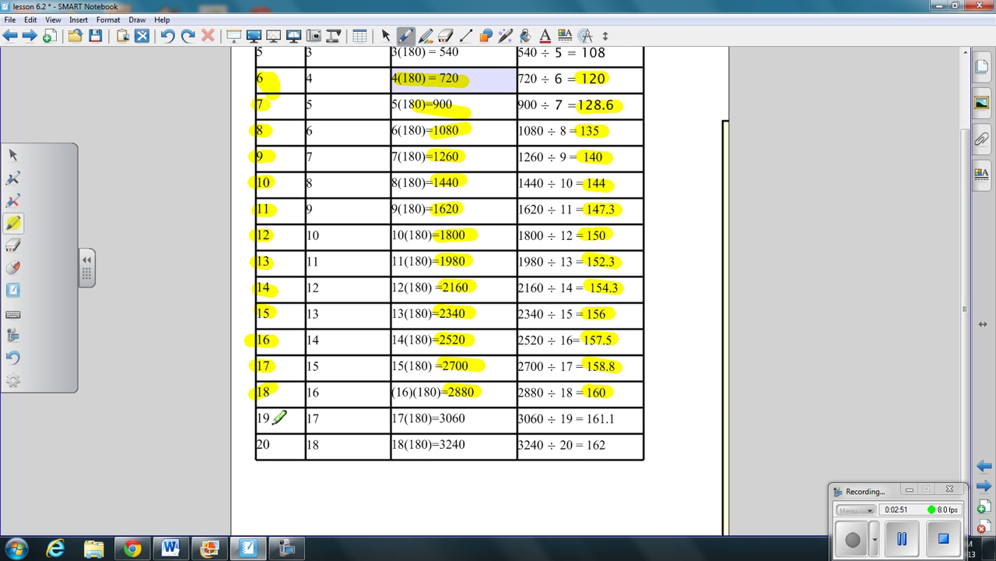
# - Highlight rows 19 (19, 3060, 161.1) and 20 (20, 3240, 162) of the chart
pyautogui.moveTo(256, 418); pyautogui.dragTo(277, 418)
pyautogui.moveTo(438, 418); pyautogui.dragTo(471, 418)
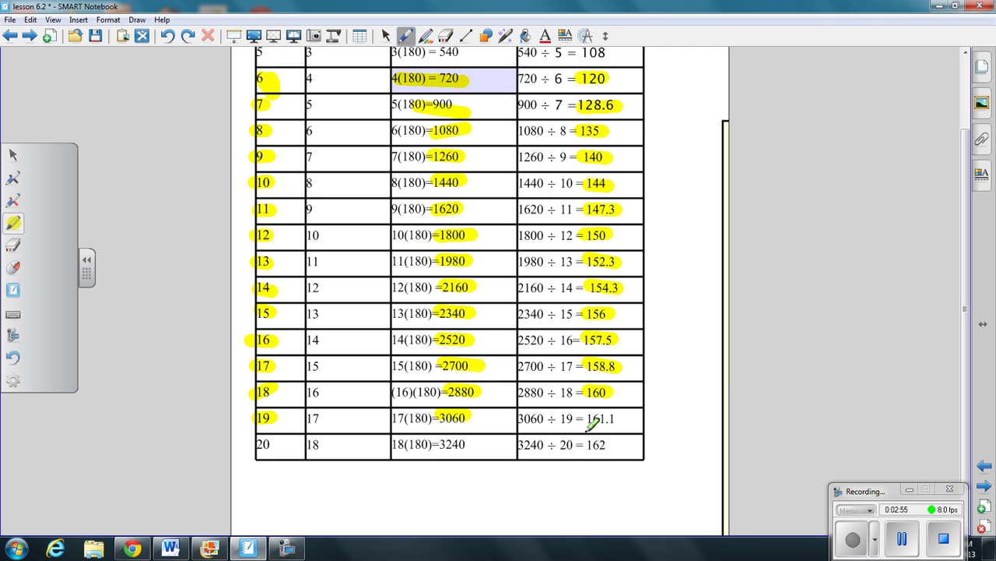
pyautogui.moveTo(586, 419); pyautogui.dragTo(615, 415)
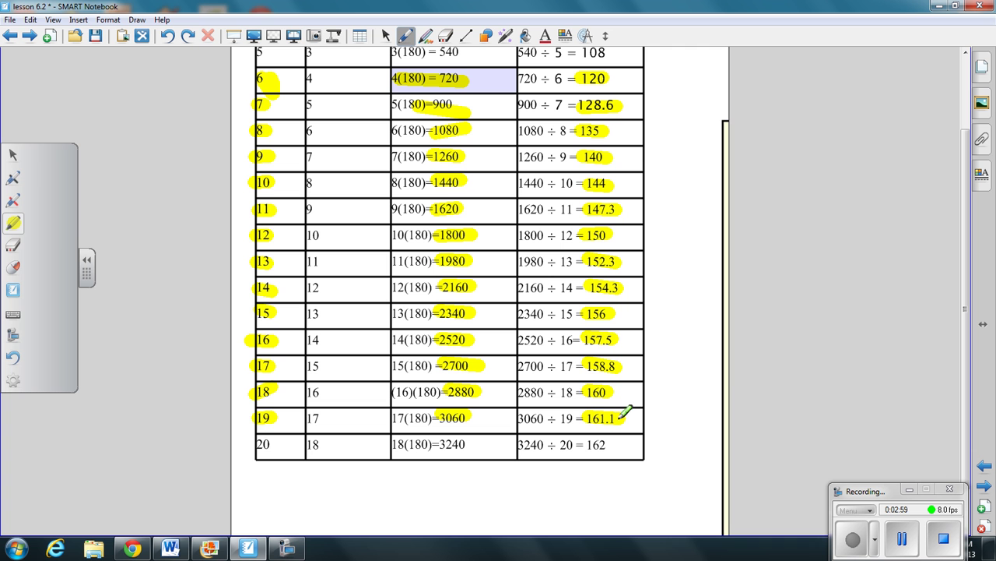
pyautogui.moveTo(251, 442); pyautogui.dragTo(267, 441)
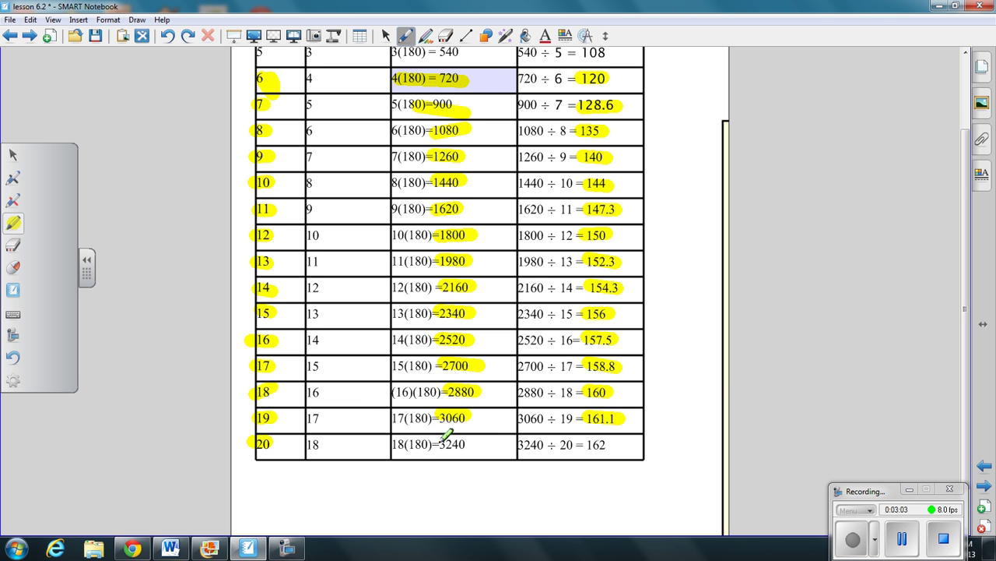
pyautogui.moveTo(440, 441); pyautogui.dragTo(467, 439)
pyautogui.moveTo(585, 442); pyautogui.dragTo(614, 440)
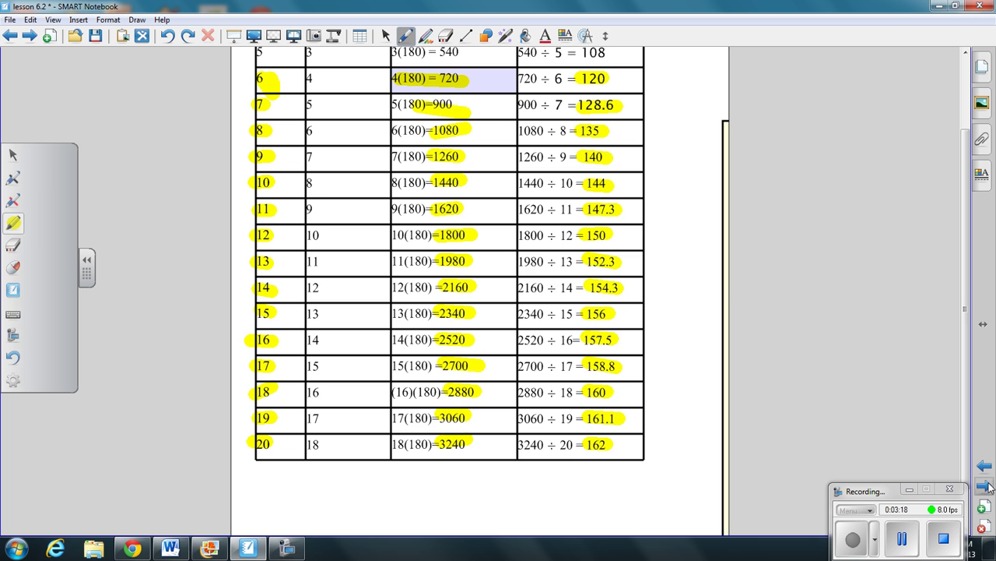
# - On the question 1 page, add the answer '9 sided figure' at size 28 below the question
pyautogui.click(986, 486)
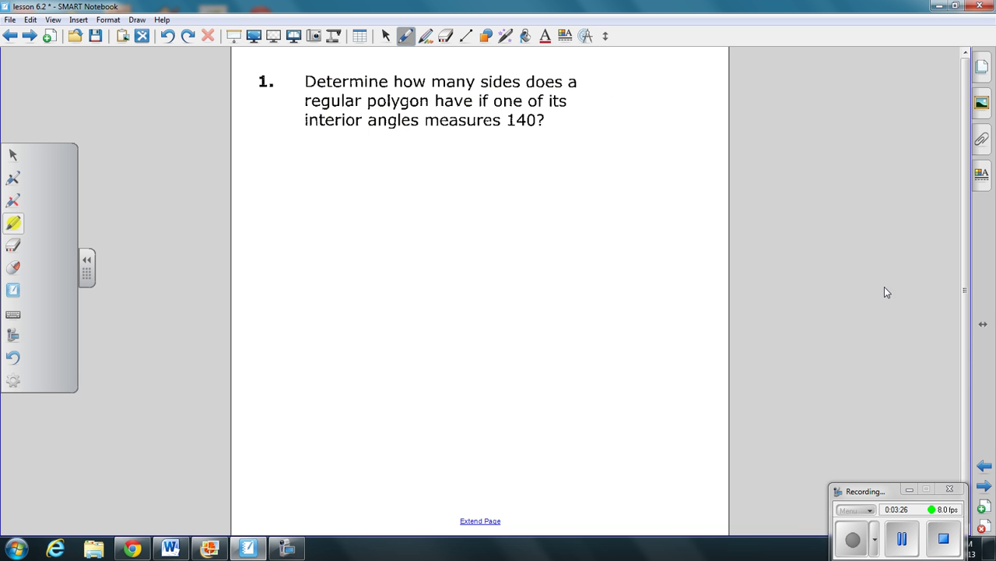
pyautogui.click(984, 469)
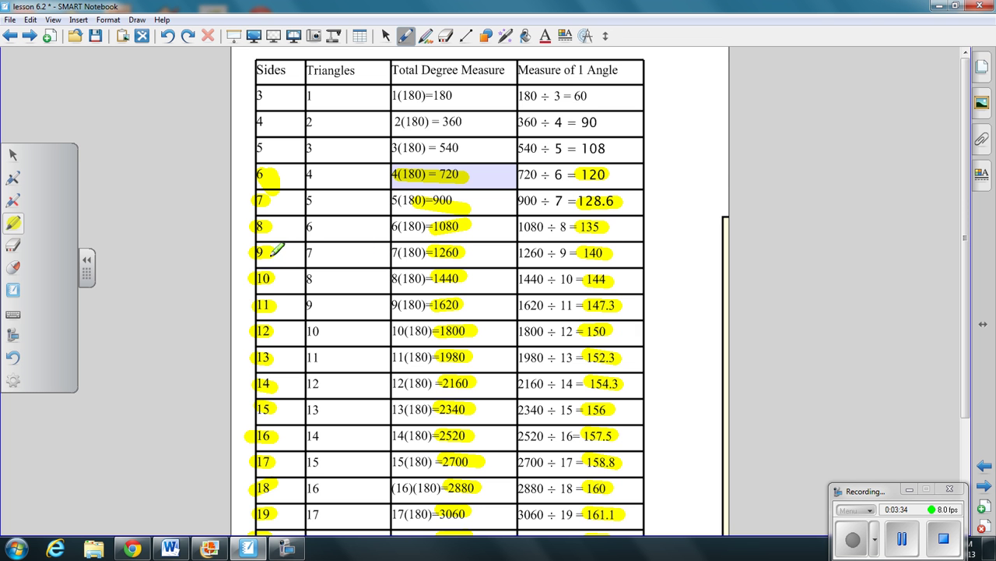
pyautogui.click(984, 484)
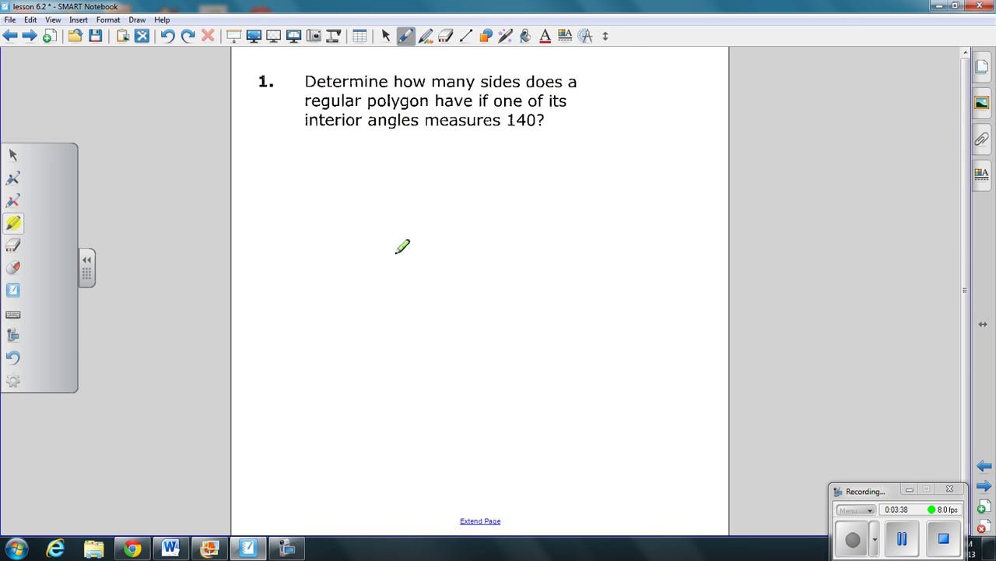
pyautogui.write('9 sided f')
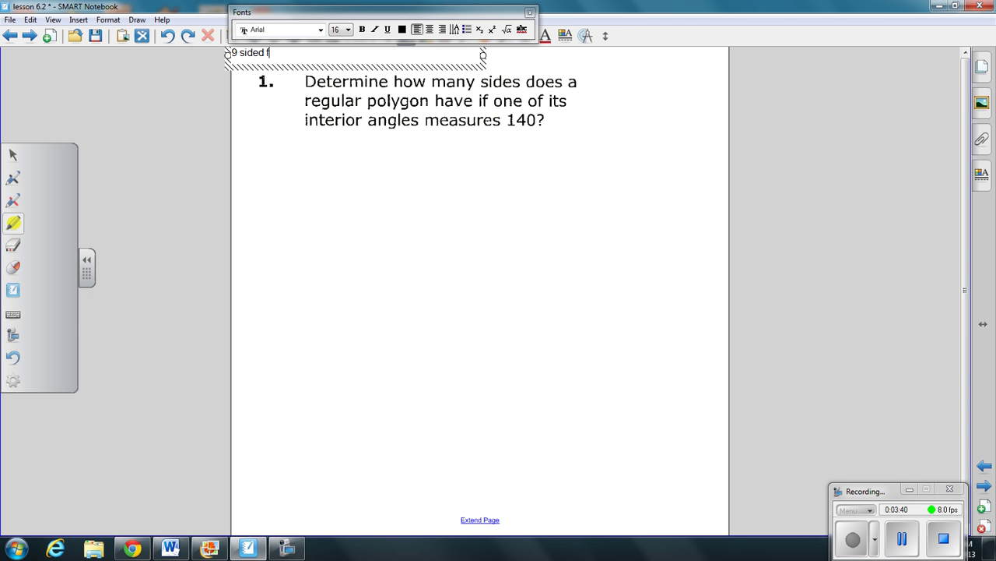
pyautogui.write('igure')
pyautogui.tripleClick(285, 52)
pyautogui.click(348, 29)
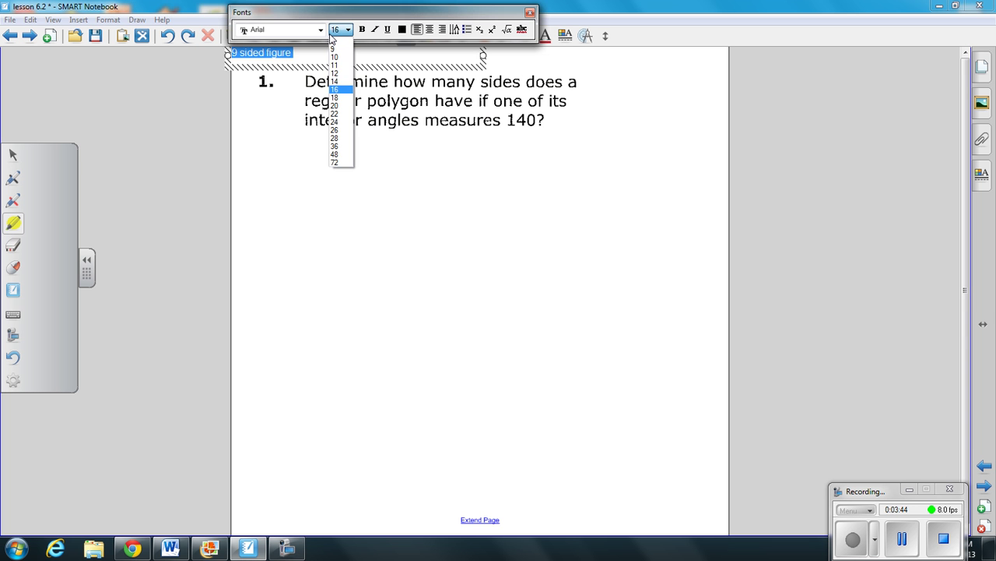
pyautogui.click(337, 137)
pyautogui.moveTo(267, 80); pyautogui.dragTo(309, 186)
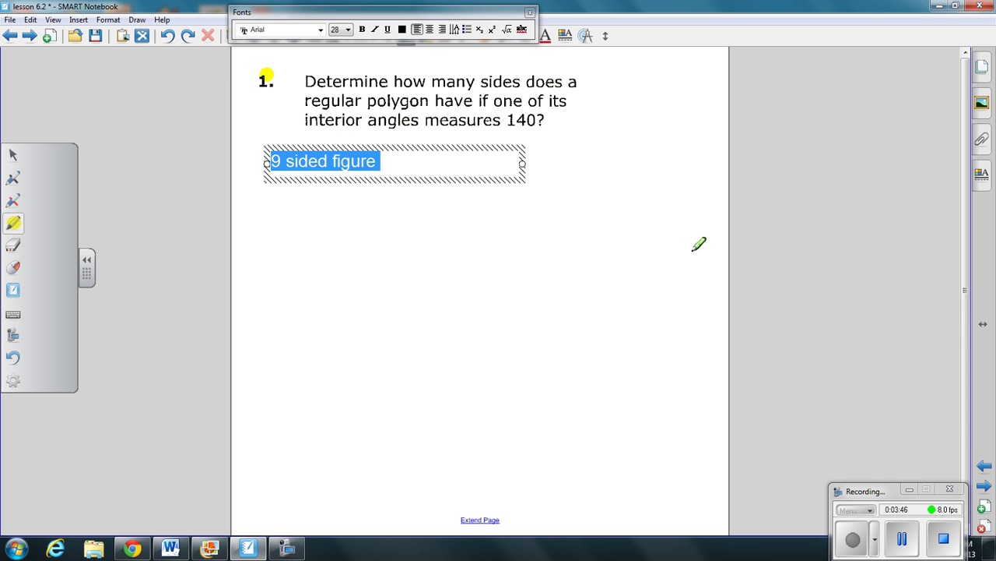
# - Answer question 2 with '150' at size 36, placed below the question
pyautogui.click(984, 485)
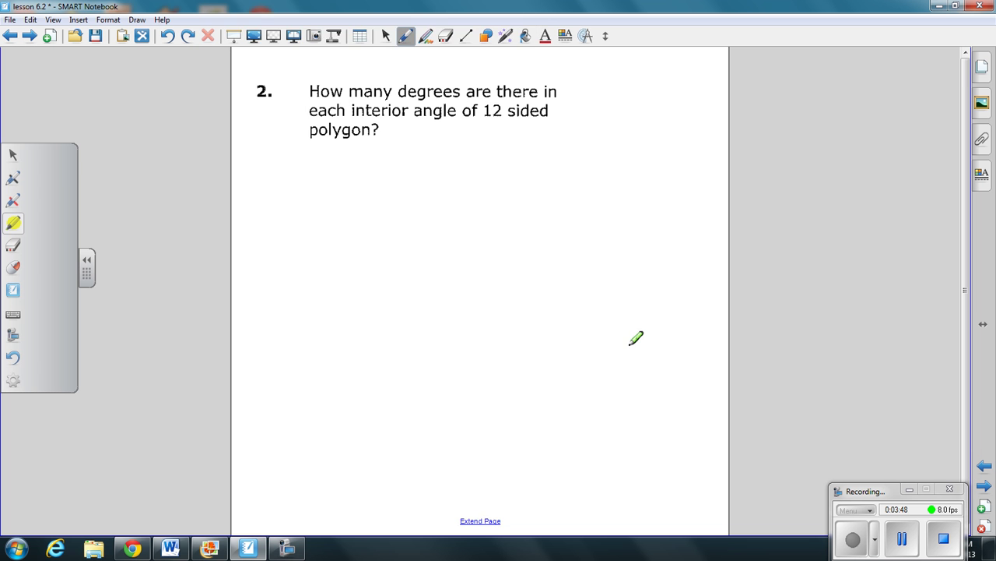
pyautogui.write('150')
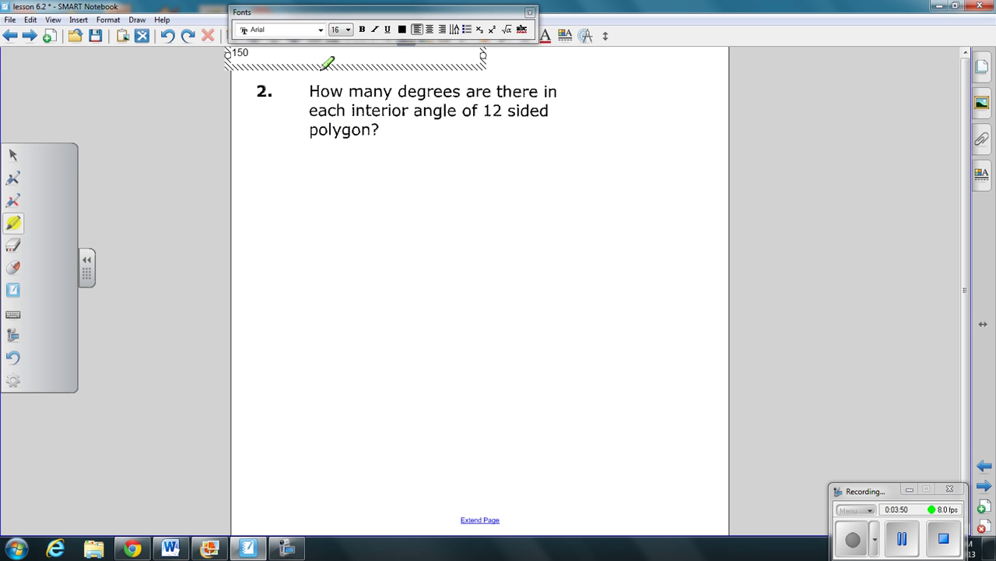
pyautogui.doubleClick(246, 54)
pyautogui.click(348, 29)
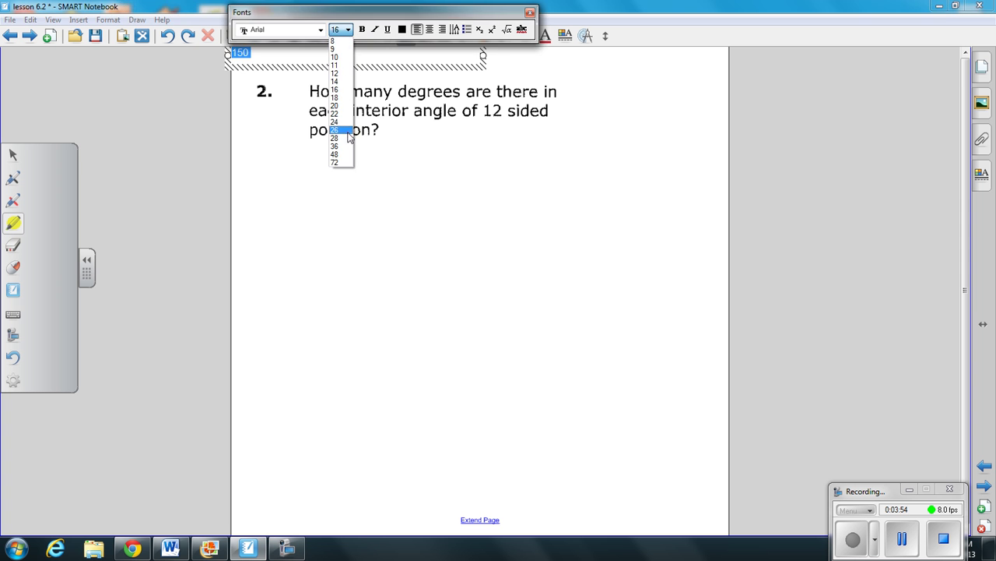
pyautogui.click(346, 133)
pyautogui.moveTo(263, 77); pyautogui.dragTo(309, 226)
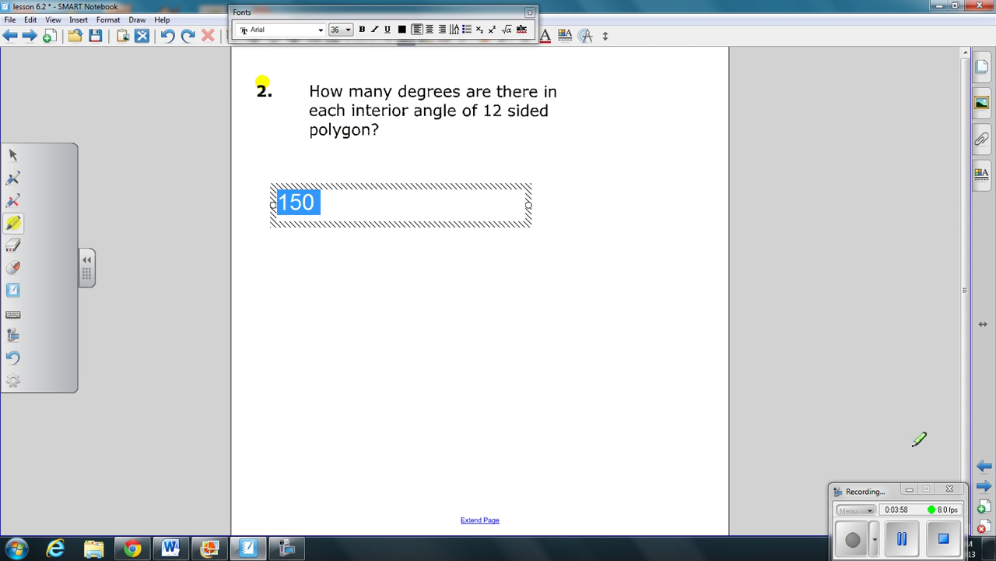
# - Answer question 3 with '108' at size 36, placed below the question
pyautogui.click(988, 487)
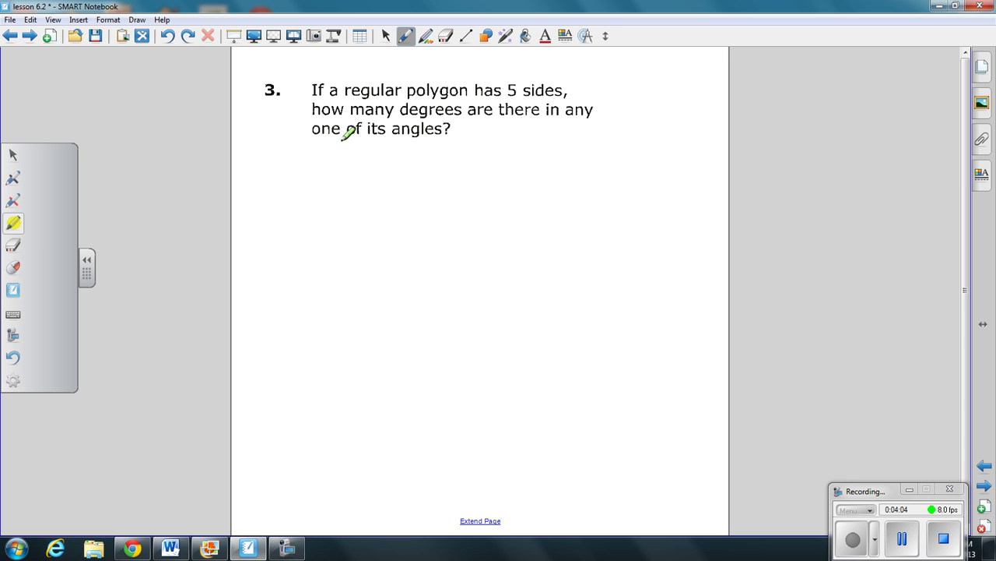
pyautogui.write('108')
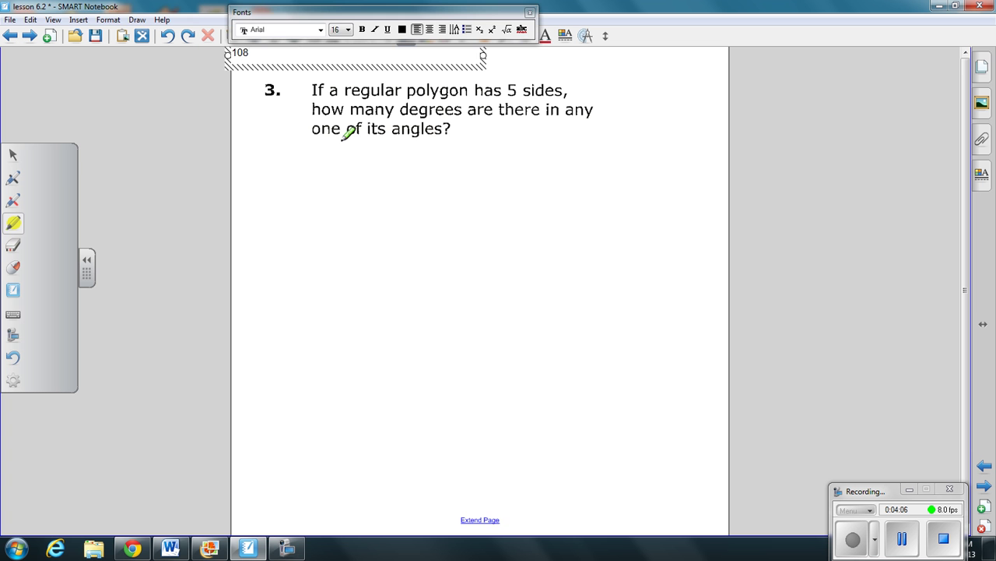
pyautogui.doubleClick(248, 53)
pyautogui.click(348, 29)
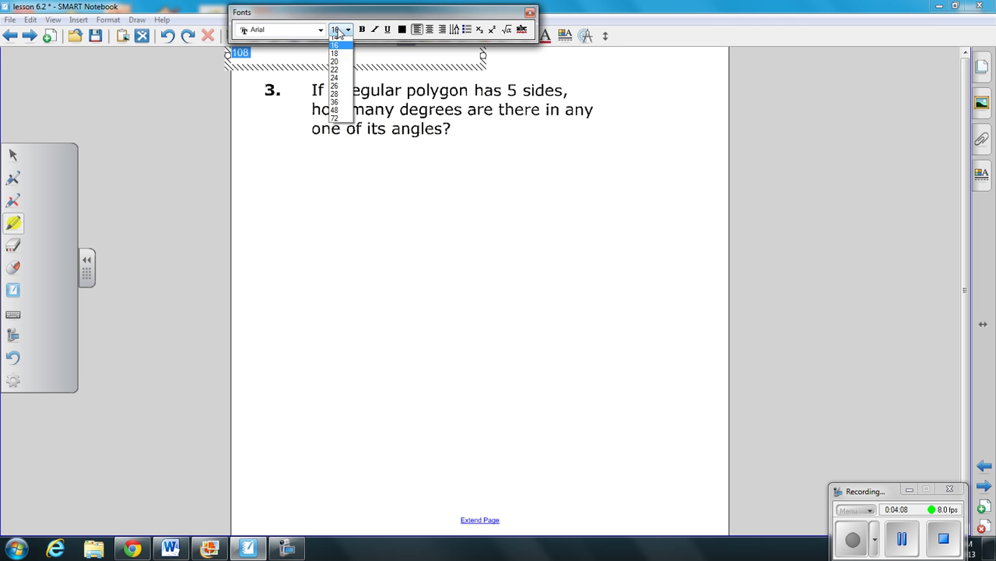
pyautogui.click(345, 147)
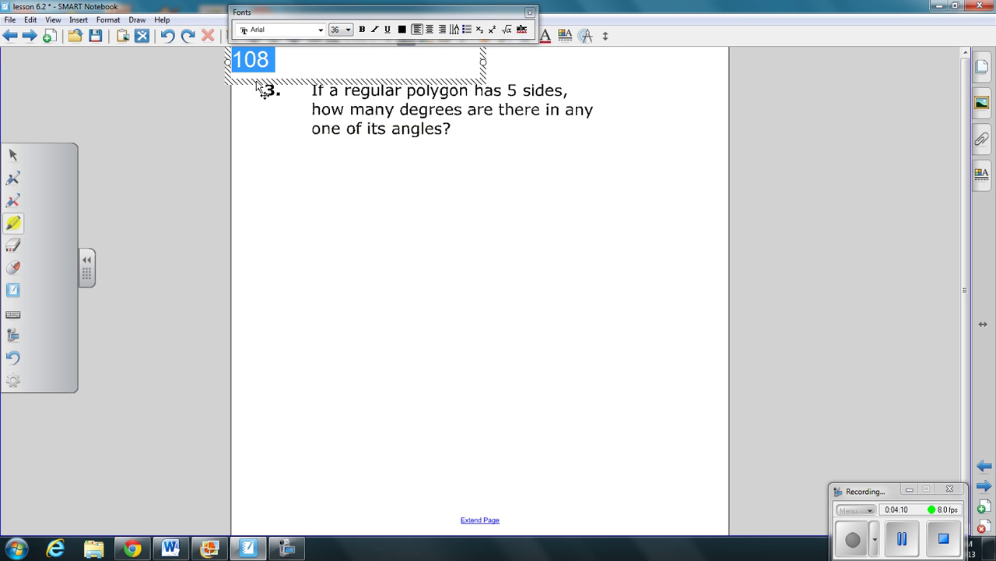
pyautogui.moveTo(258, 83); pyautogui.dragTo(287, 209)
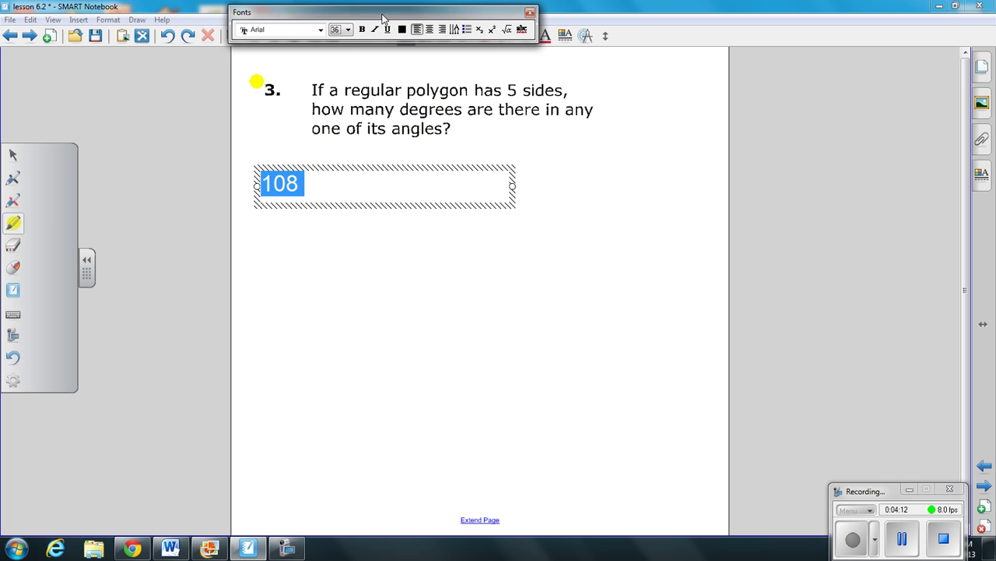
pyautogui.click(530, 13)
pyautogui.click(386, 38)
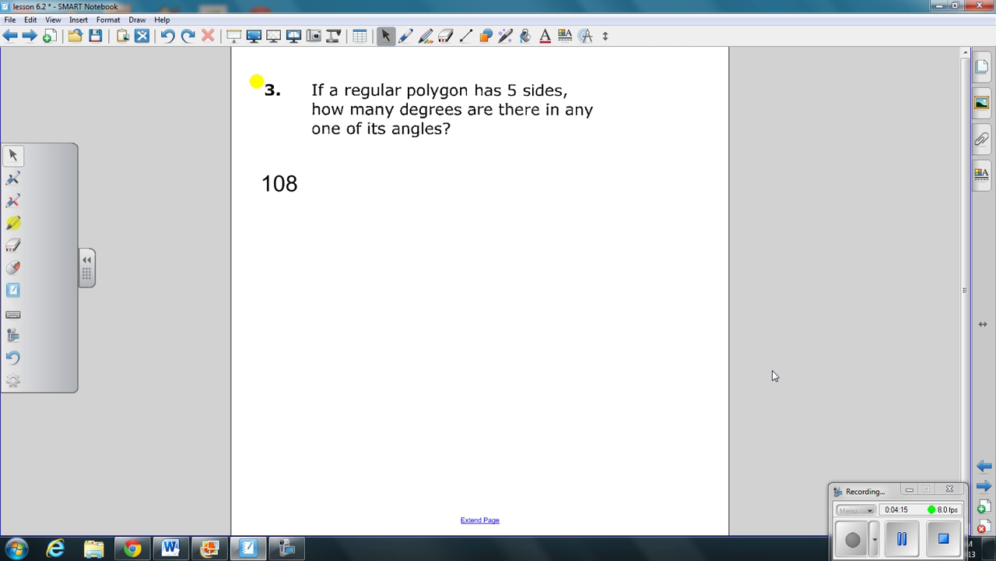
# - Answer question 4 with '160' at size 36, placed below the question
pyautogui.click(984, 485)
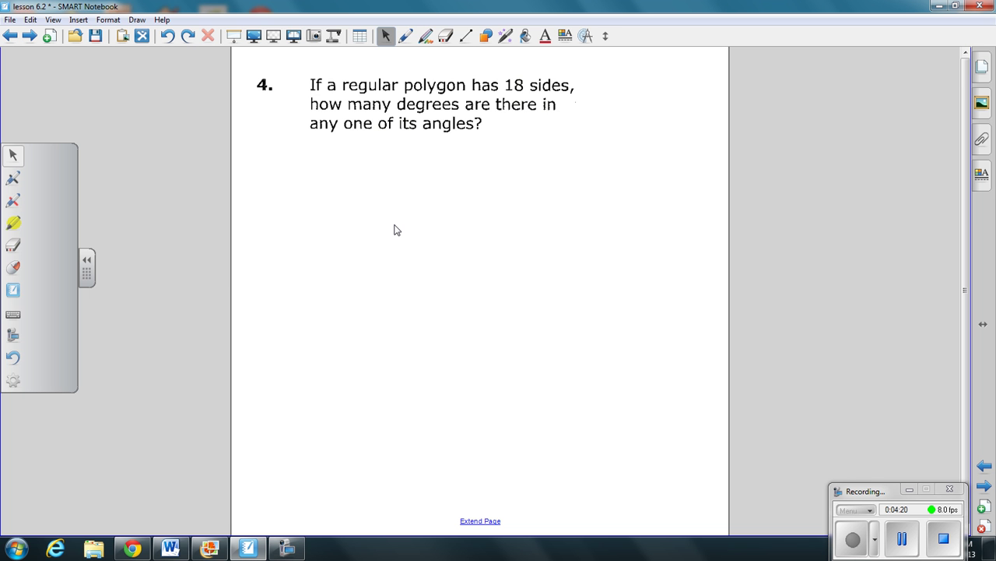
pyautogui.write('160')
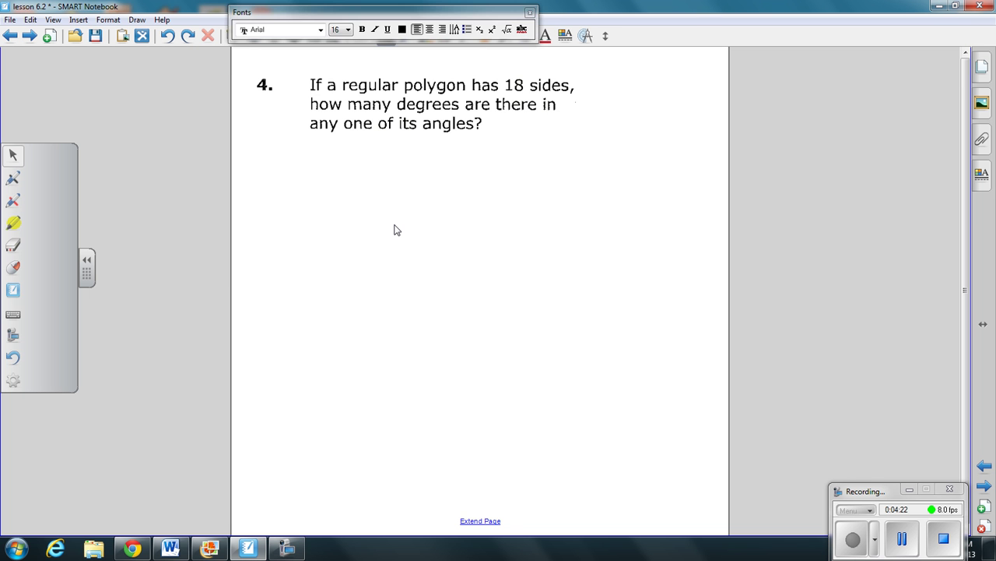
pyautogui.doubleClick(240, 52)
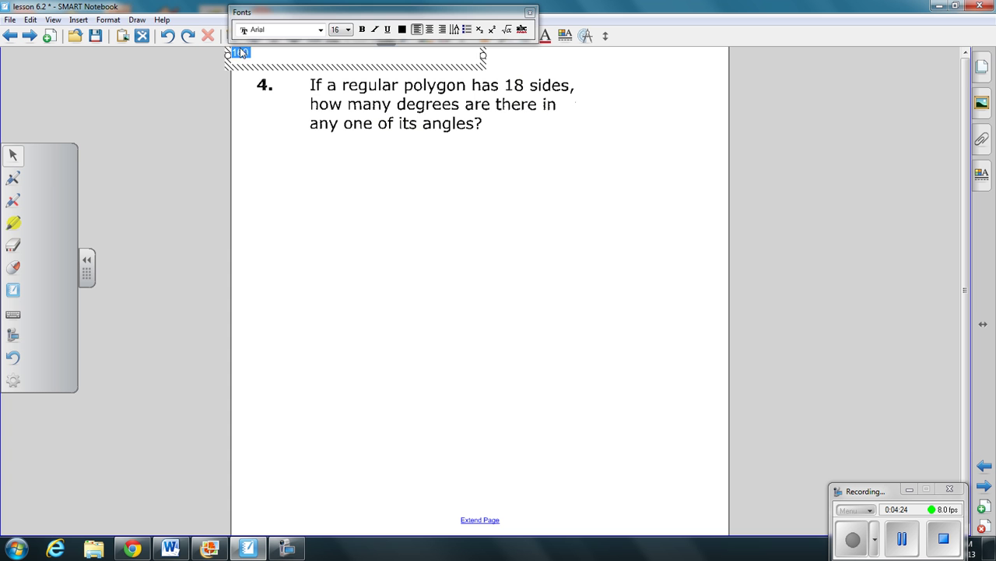
pyautogui.click(348, 30)
pyautogui.click(340, 147)
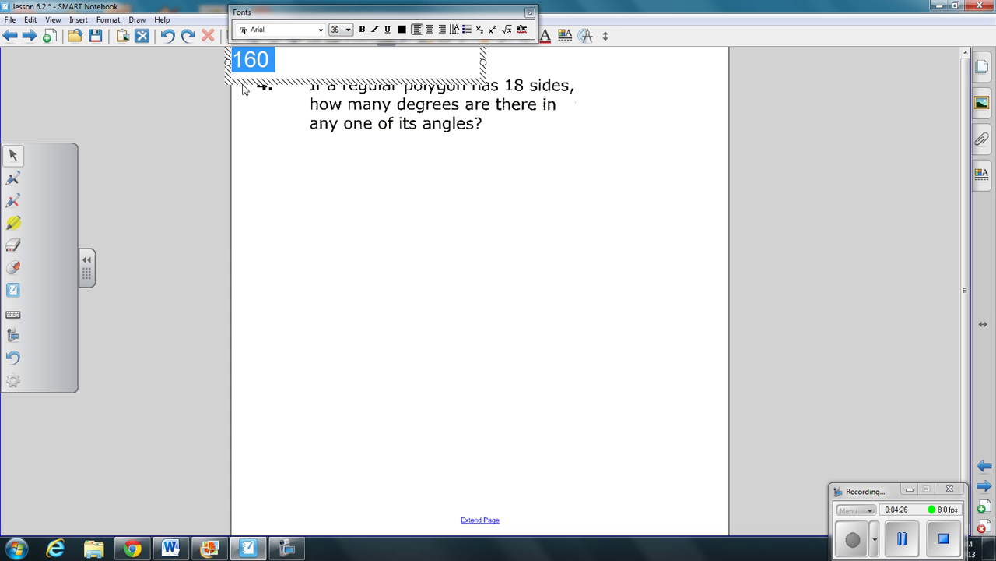
pyautogui.moveTo(246, 88)
pyautogui.mouseDown()
pyautogui.moveTo(309, 224)
pyautogui.moveTo(281, 214)
pyautogui.mouseUp()
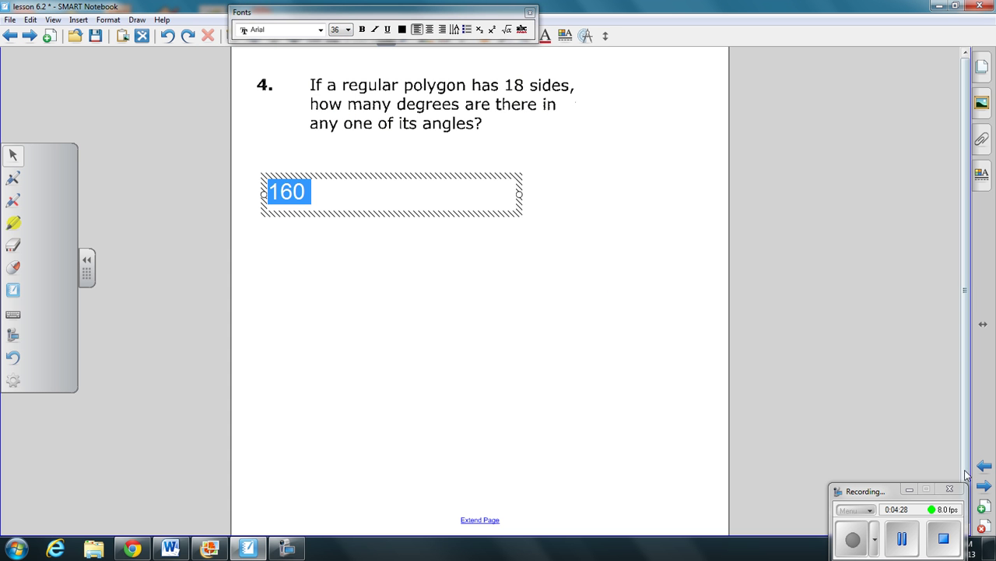
# - Answer question 5 with '135' enlarged to size 48
pyautogui.click(984, 485)
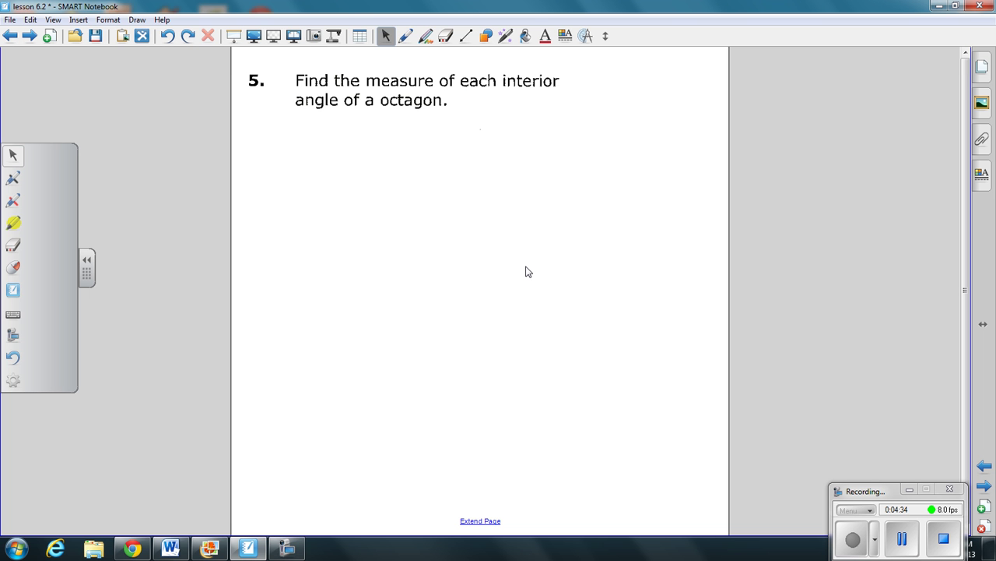
pyautogui.write('135')
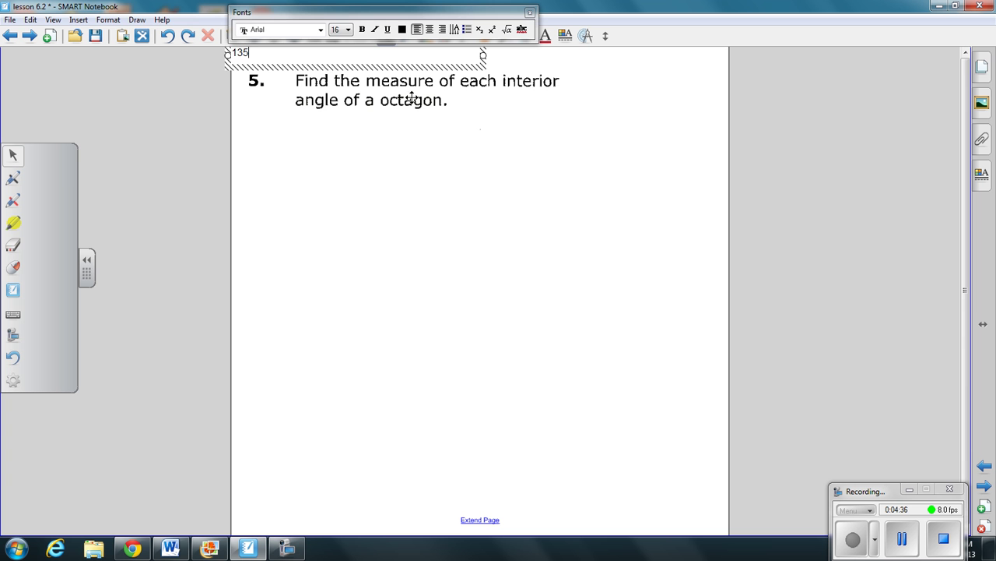
pyautogui.doubleClick(250, 52)
pyautogui.click(347, 30)
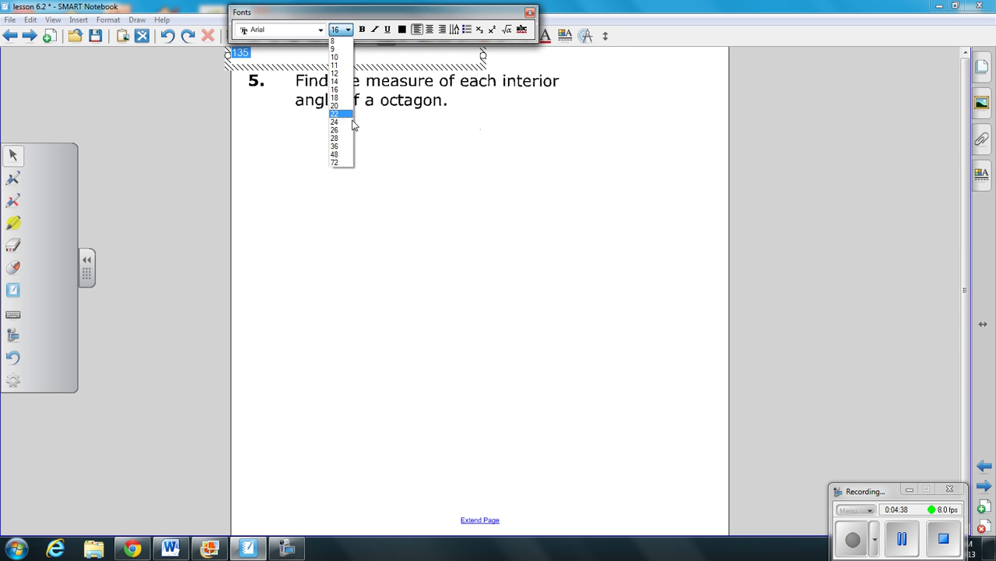
pyautogui.click(341, 157)
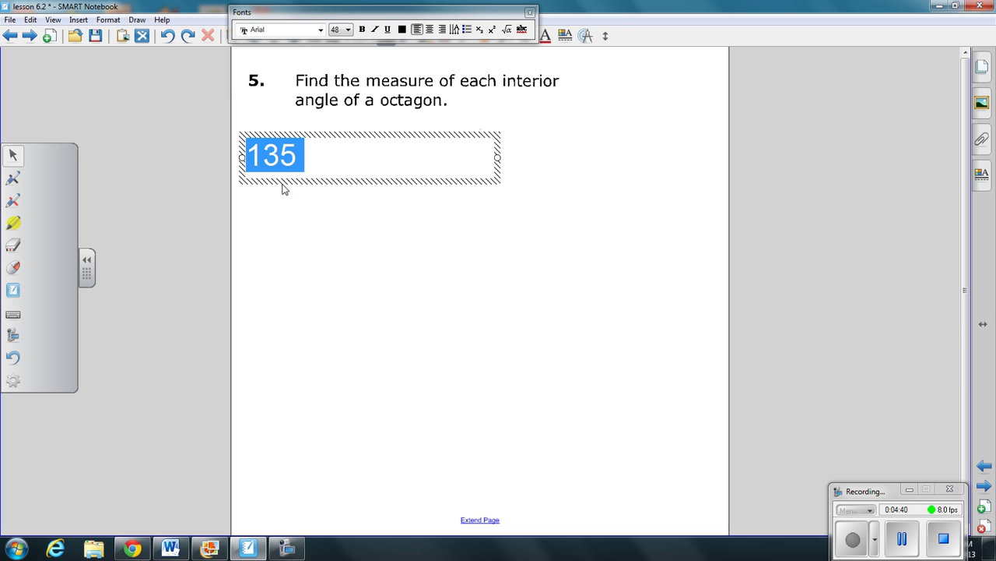
# - Answer question 6 with '20 Sided Polygon' at size 36, placed below the question
pyautogui.click(982, 486)
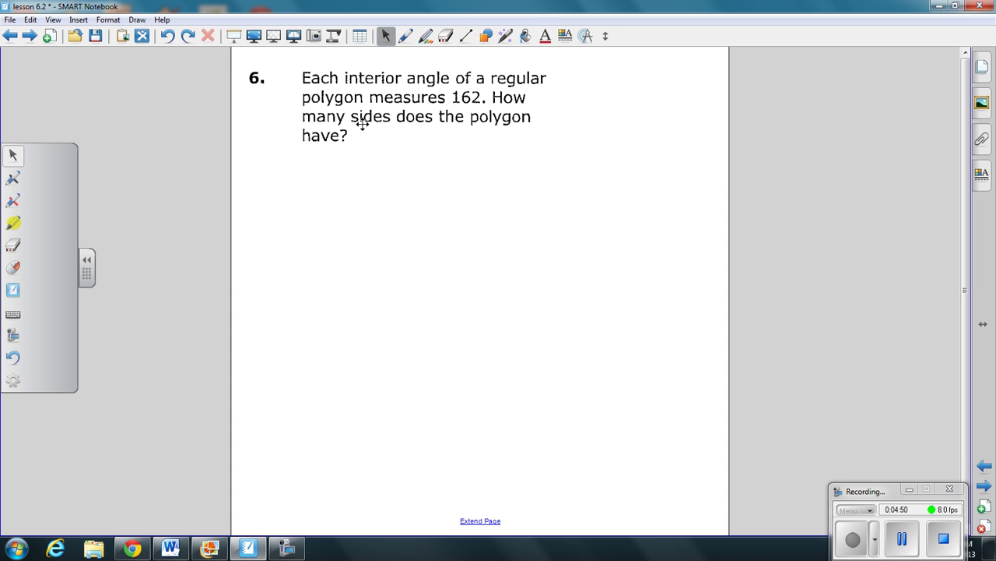
pyautogui.write('20')
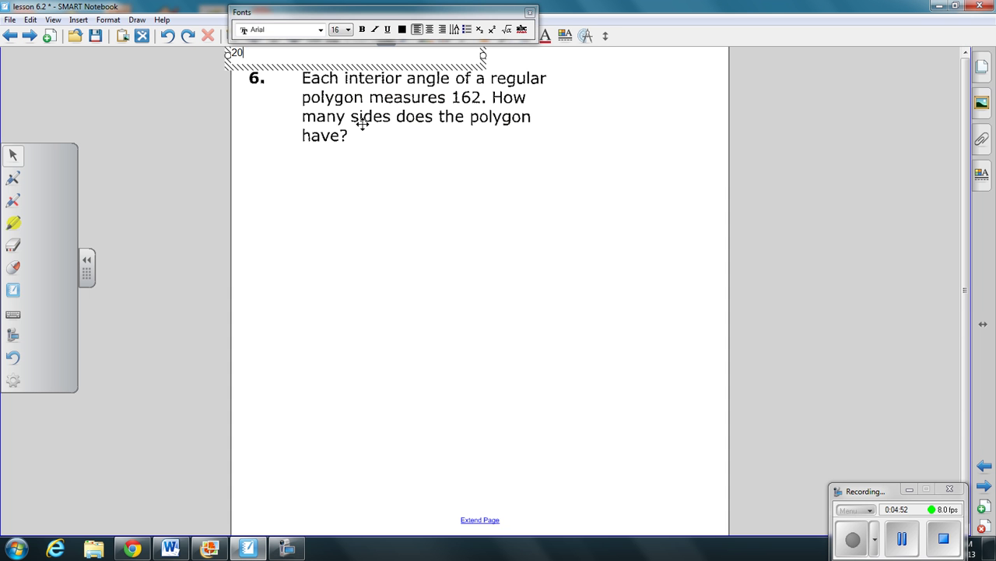
pyautogui.write('0 Sided Poly')
pyautogui.write('gon')
pyautogui.hotkey('ctrl', 'a')
pyautogui.click(348, 30)
pyautogui.click(341, 147)
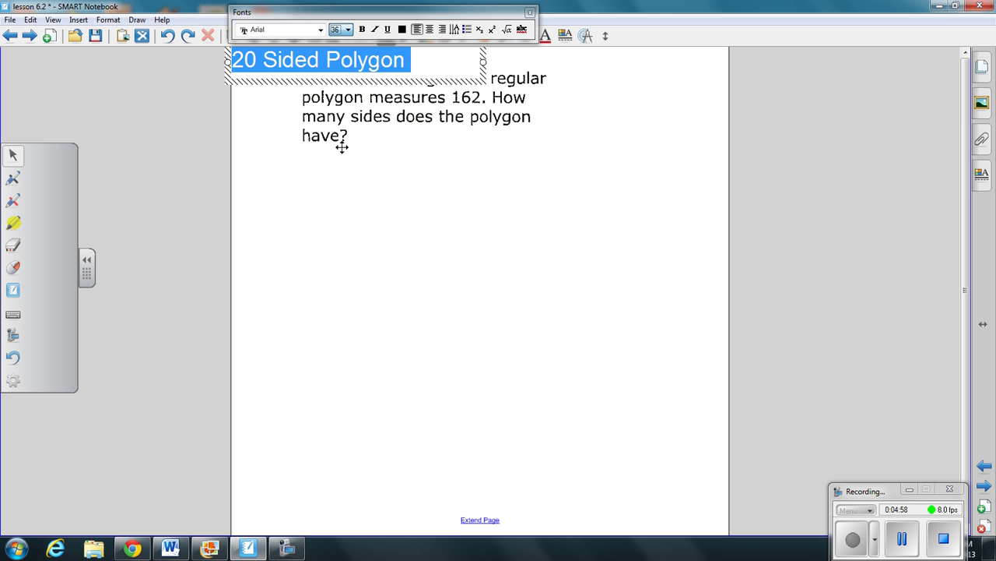
pyautogui.moveTo(270, 85); pyautogui.dragTo(291, 227)
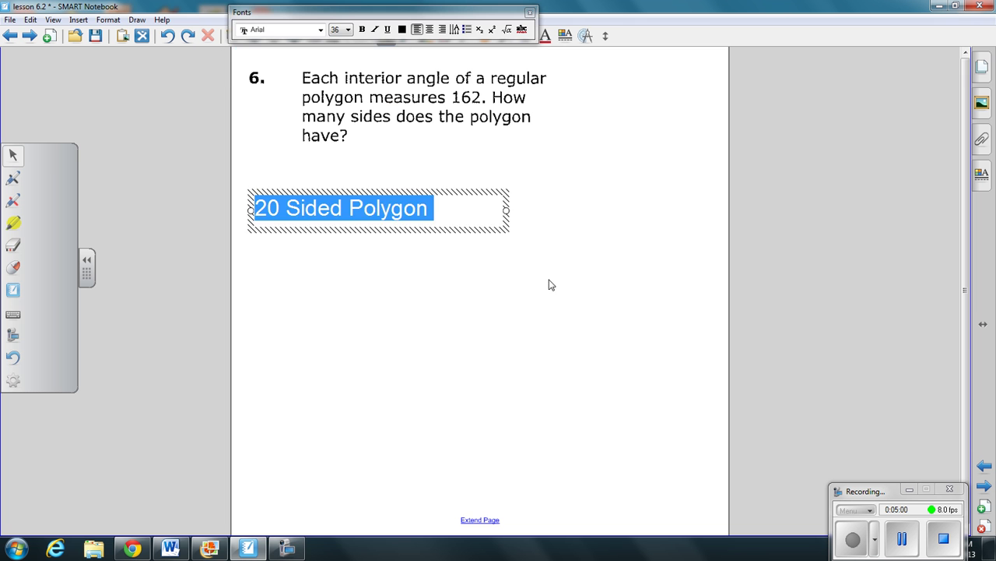
pyautogui.click(688, 397)
# - Answer question 7 with '6 Sided Figure-Hexagon' at size 36 just beneath it, then advance to question 8
pyautogui.click(984, 484)
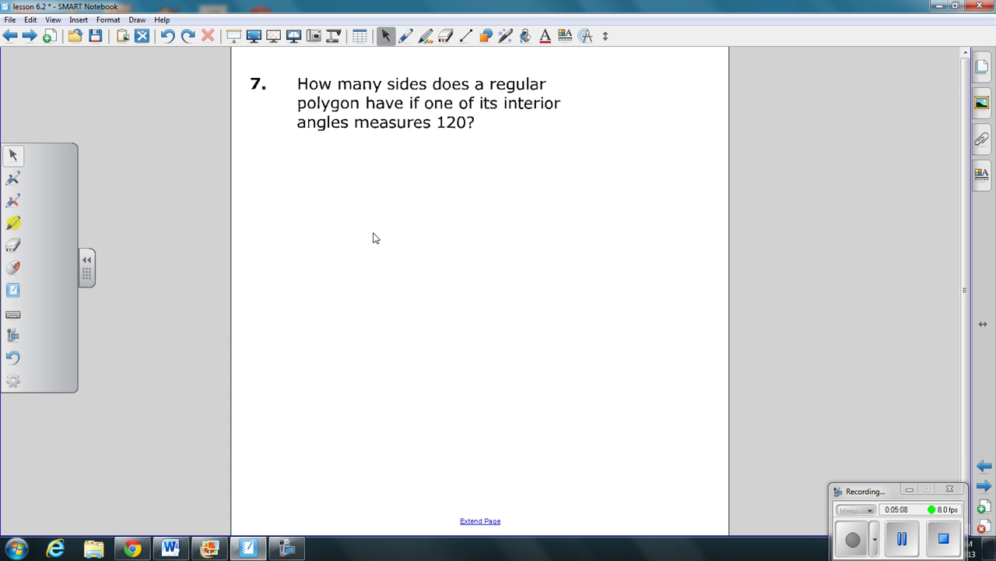
pyautogui.write('6 Sided Fig')
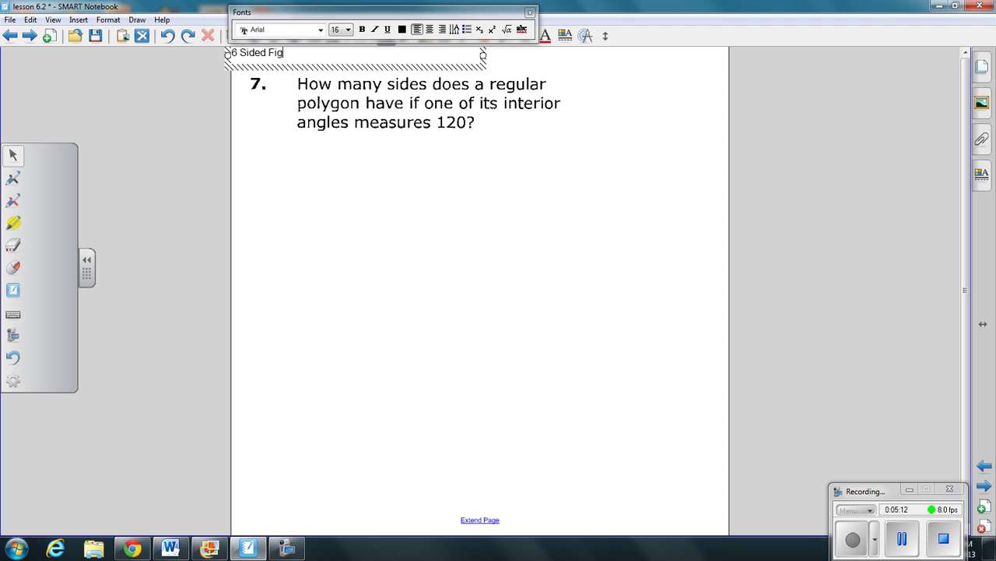
pyautogui.write('ure-Hexagon')
pyautogui.tripleClick(254, 53)
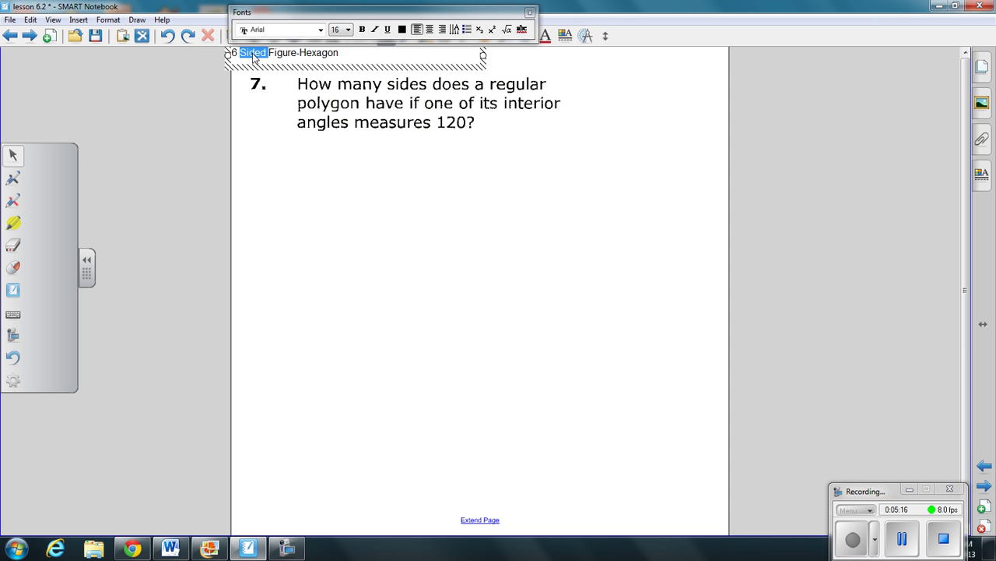
pyautogui.click(341, 29)
pyautogui.click(338, 147)
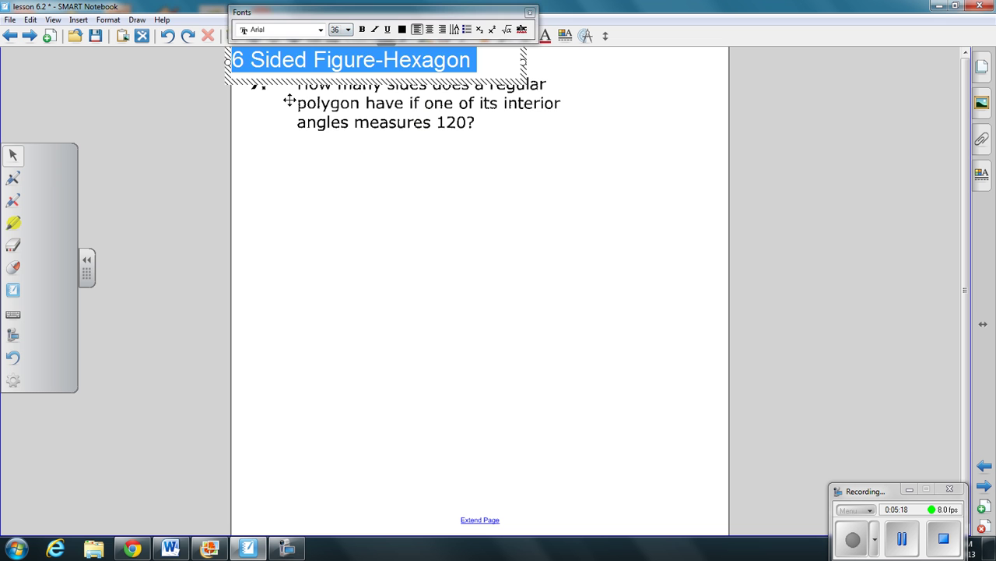
pyautogui.moveTo(281, 254); pyautogui.dragTo(296, 175)
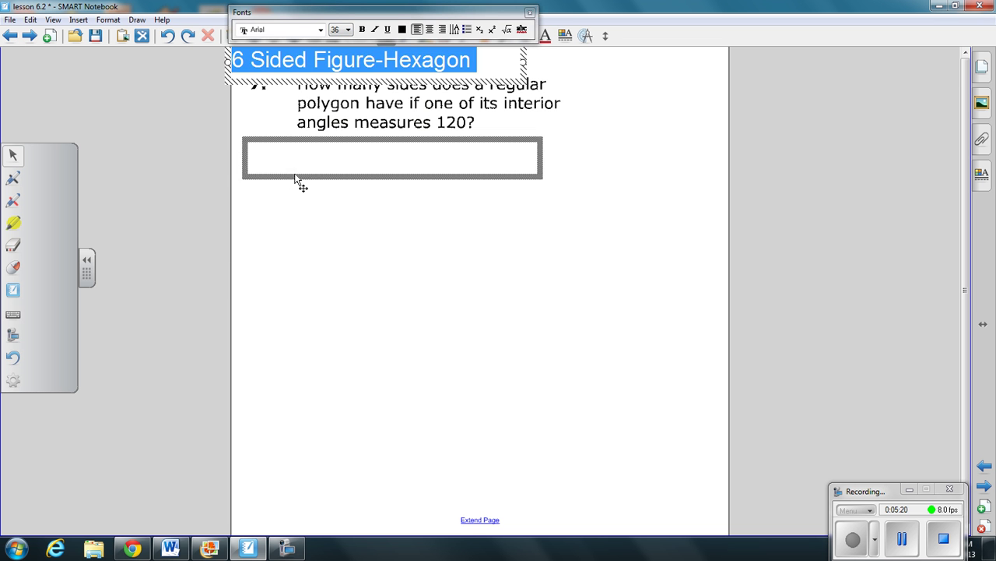
pyautogui.click(449, 289)
pyautogui.click(984, 485)
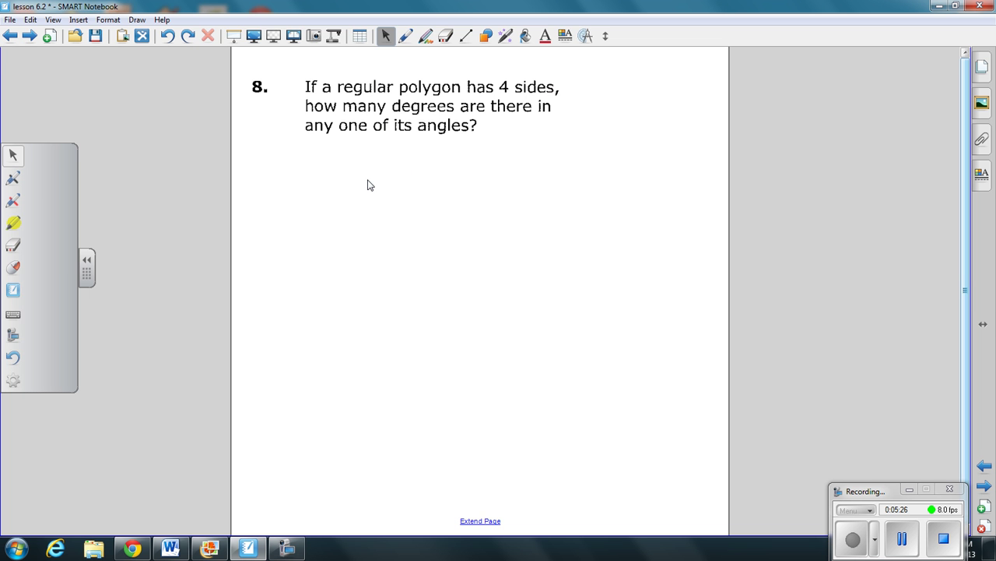
# - Answer question 8 with '90' at size 36, placed below the question
pyautogui.write('90')
pyautogui.doubleClick(239, 53)
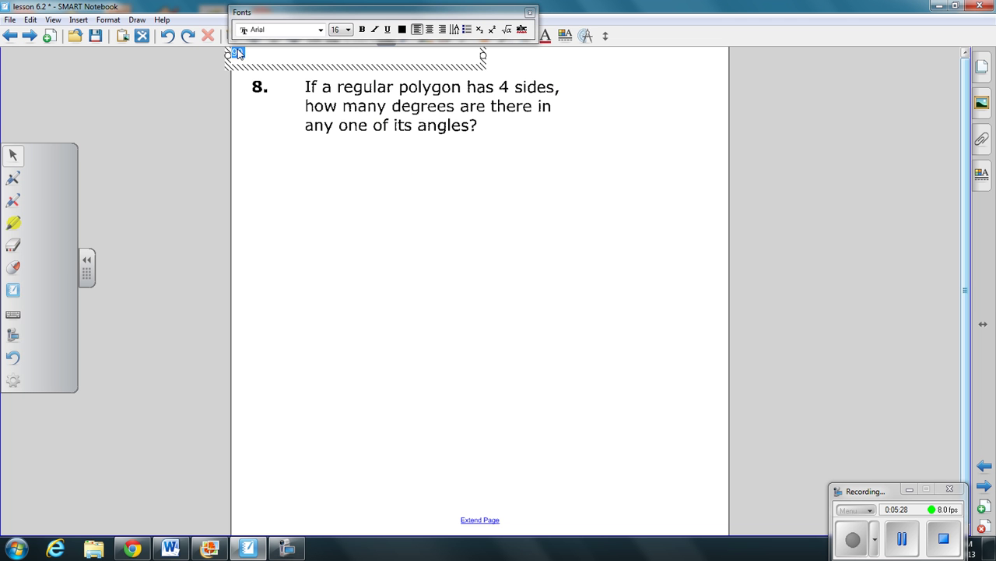
pyautogui.click(340, 29)
pyautogui.click(335, 151)
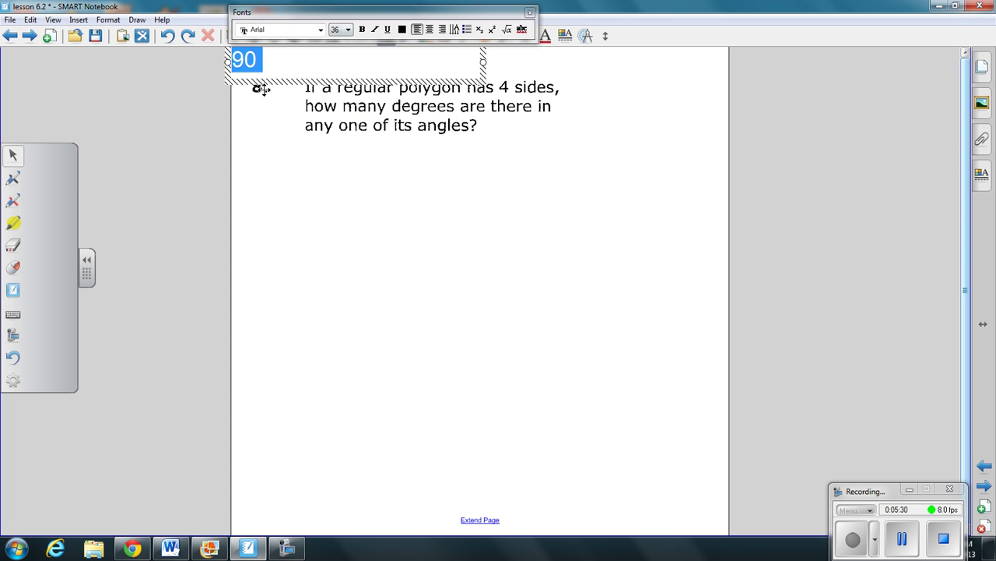
pyautogui.moveTo(260, 91); pyautogui.dragTo(276, 201)
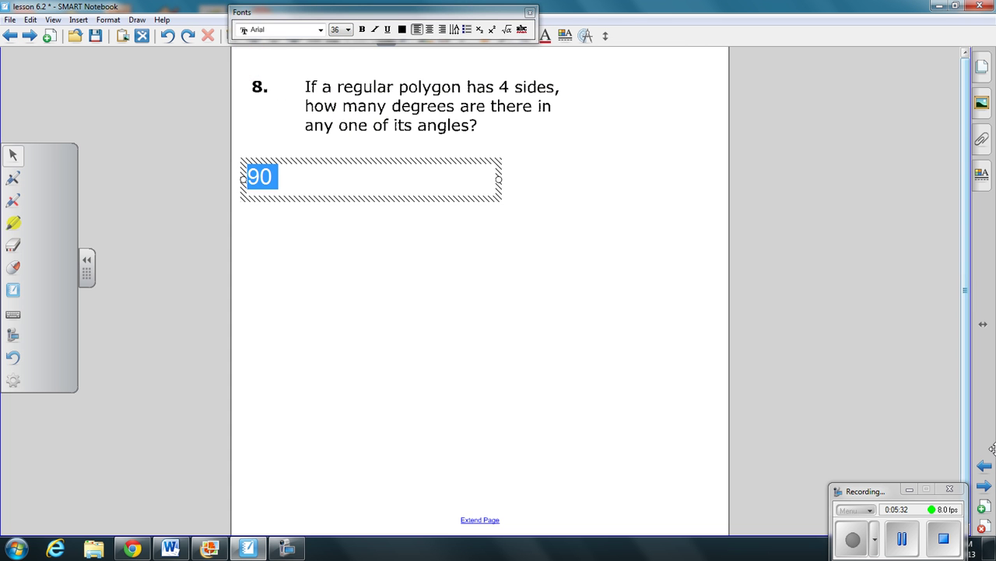
# - Answer question 9 with '18 sided figure' at size 28 below it, then advance to question 10
pyautogui.click(984, 485)
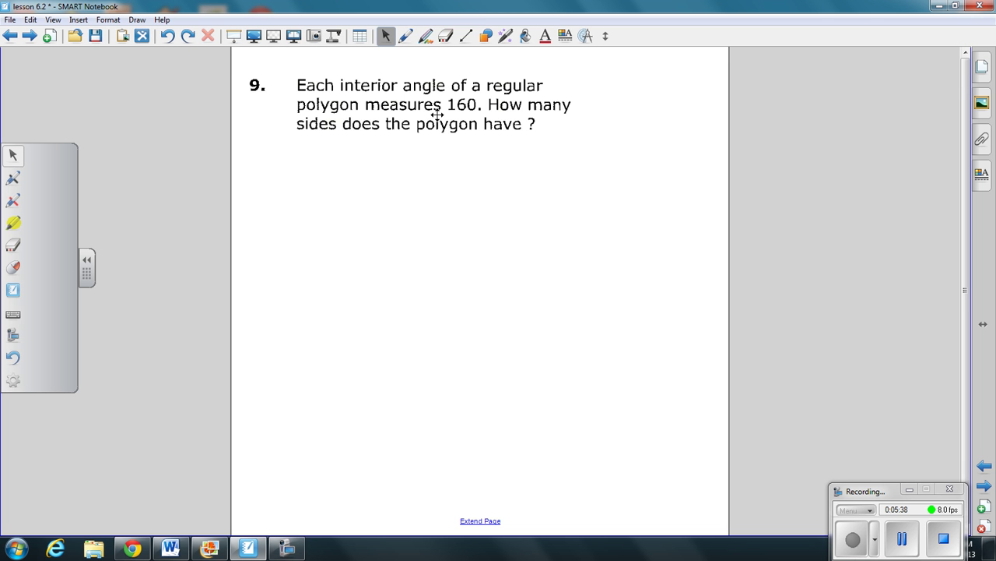
pyautogui.write('18 sided figure')
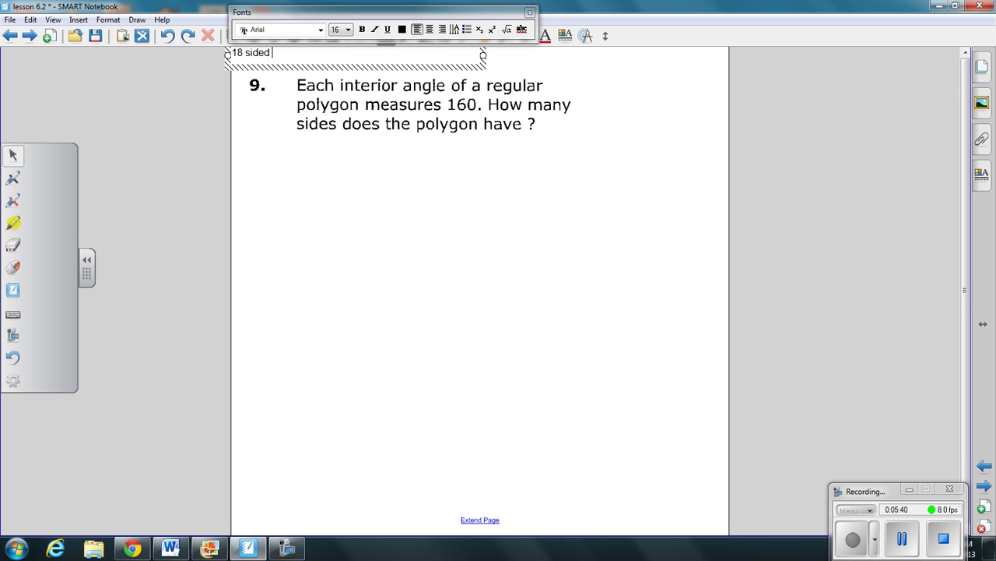
pyautogui.tripleClick(271, 54)
pyautogui.click(336, 28)
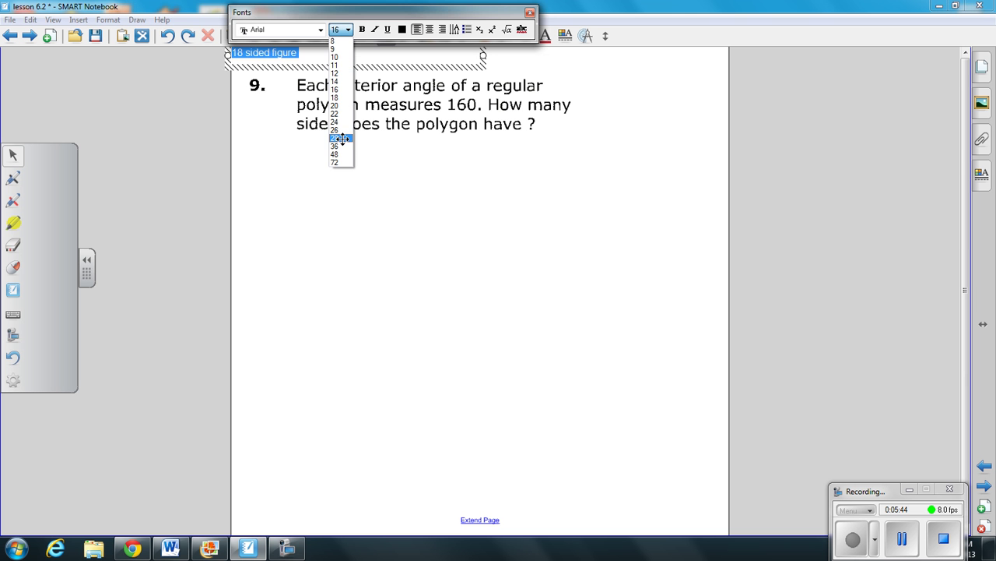
pyautogui.click(338, 133)
pyautogui.moveTo(301, 85)
pyautogui.mouseDown()
pyautogui.moveTo(318, 202)
pyautogui.moveTo(329, 208)
pyautogui.mouseUp()
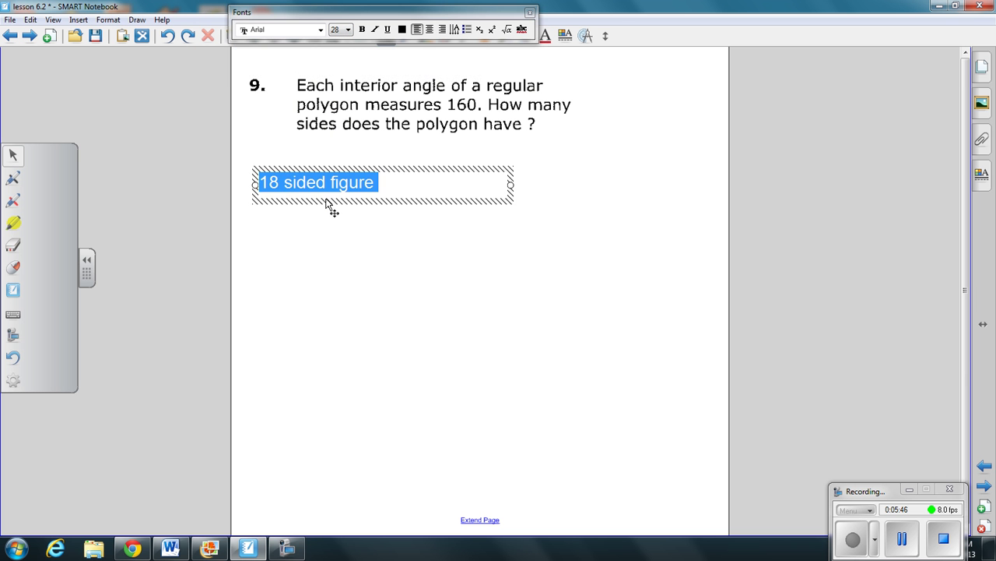
pyautogui.click(555, 272)
pyautogui.click(984, 486)
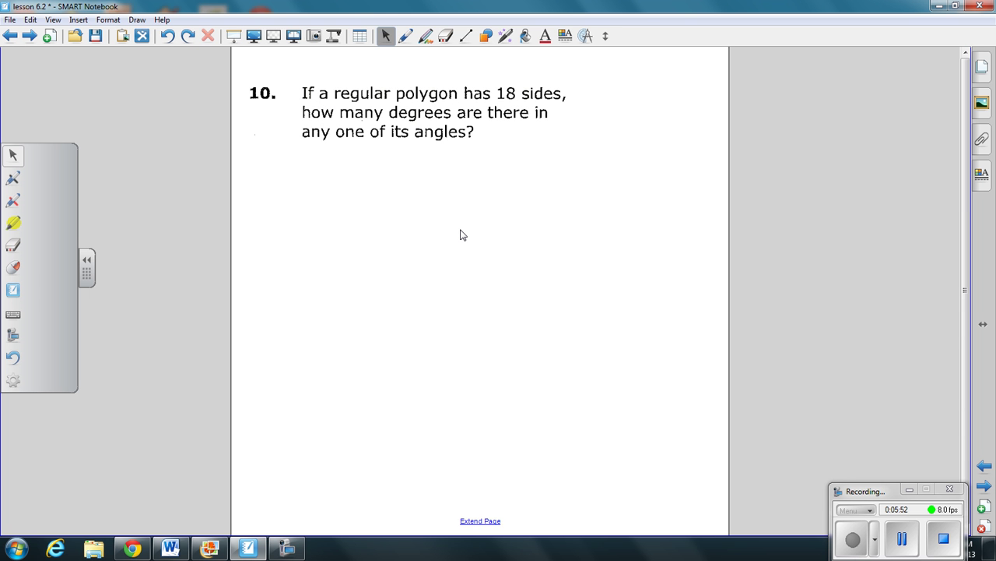
# - Add '160' as question 10's answer at size 36, placed under the question
pyautogui.write('160')
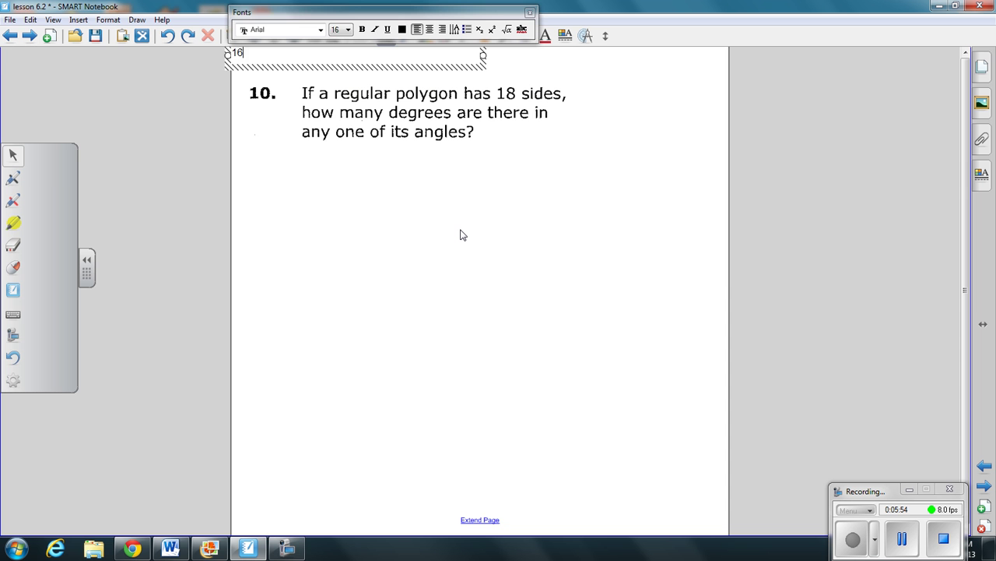
pyautogui.doubleClick(244, 53)
pyautogui.click(335, 29)
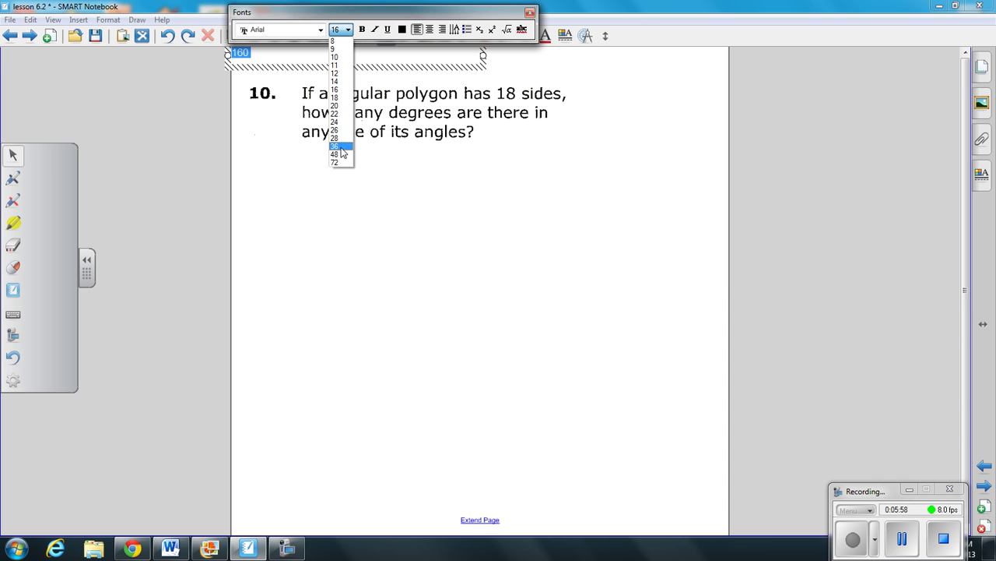
pyautogui.click(341, 150)
pyautogui.moveTo(281, 85); pyautogui.dragTo(298, 199)
pyautogui.click(385, 316)
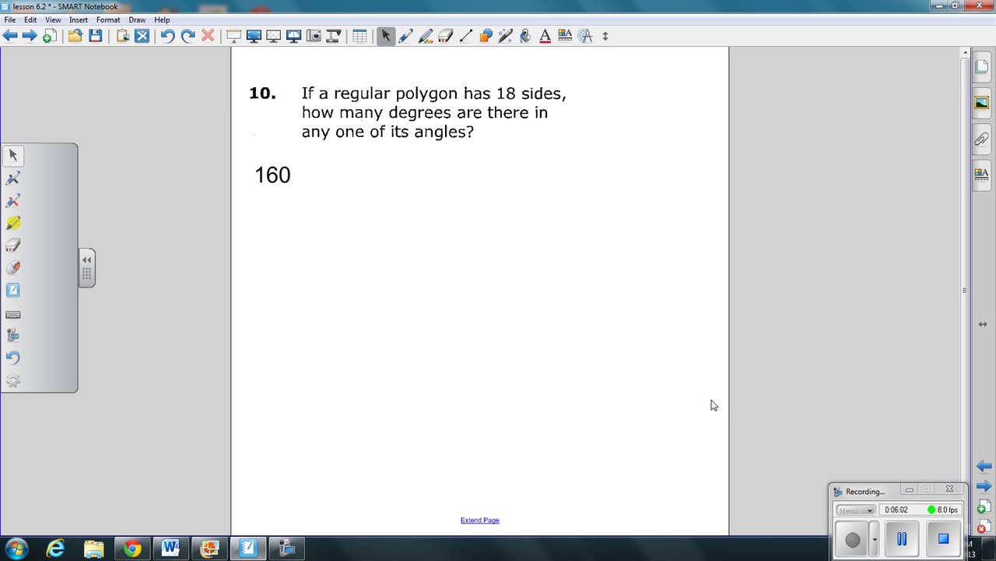